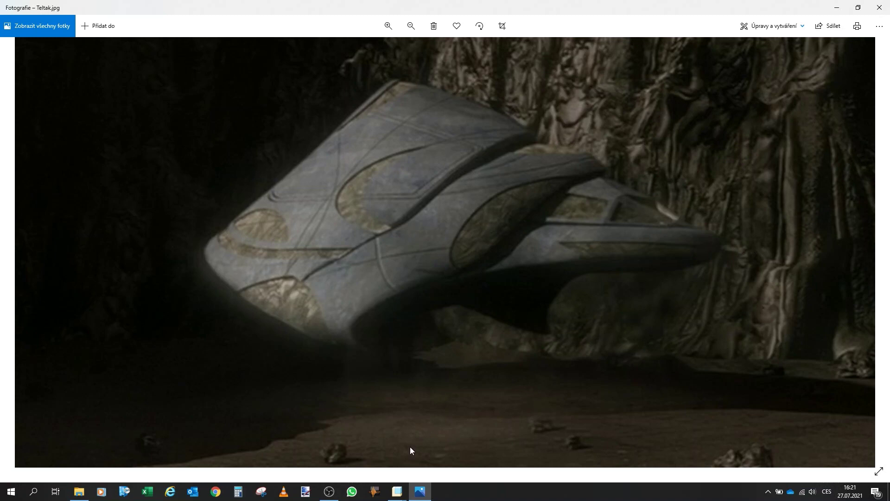
# - Switch to the XXX_-_TELTAK part in Creo Parametric and examine the ship's hull from both sides
pyautogui.click(400, 490)
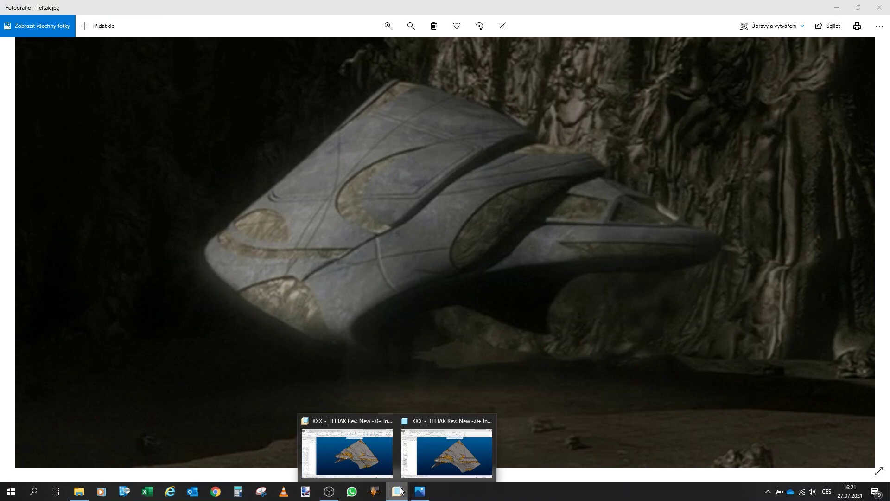
pyautogui.click(447, 454)
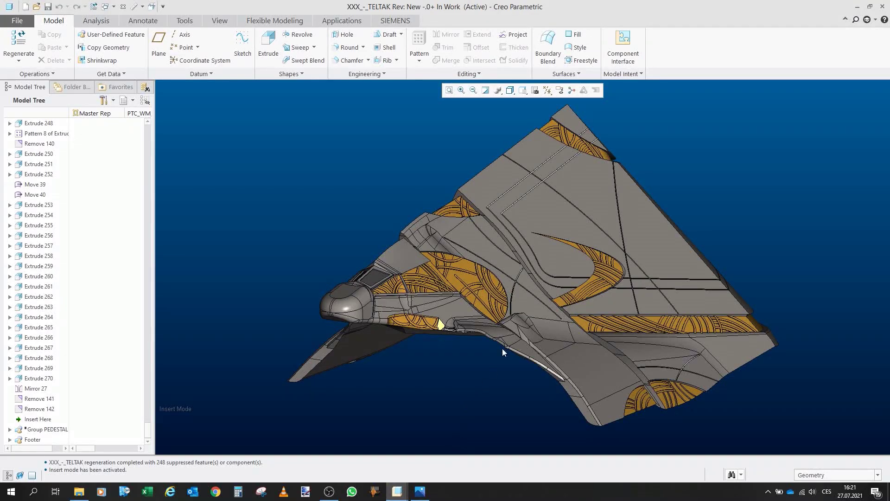
pyautogui.moveTo(510, 330); pyautogui.dragTo(556, 306)
pyautogui.moveTo(498, 306)
pyautogui.mouseDown()
pyautogui.moveTo(443, 300)
pyautogui.moveTo(511, 279)
pyautogui.moveTo(385, 264)
pyautogui.mouseUp()
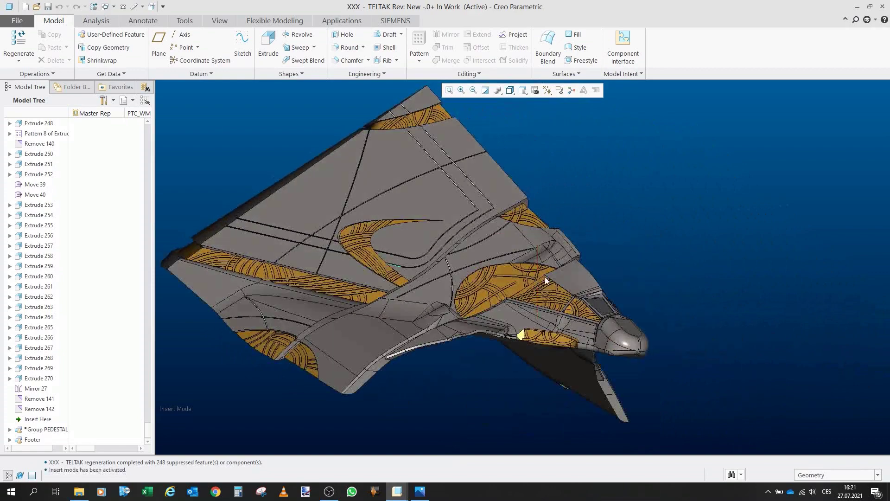
pyautogui.moveTo(545, 280); pyautogui.dragTo(568, 232)
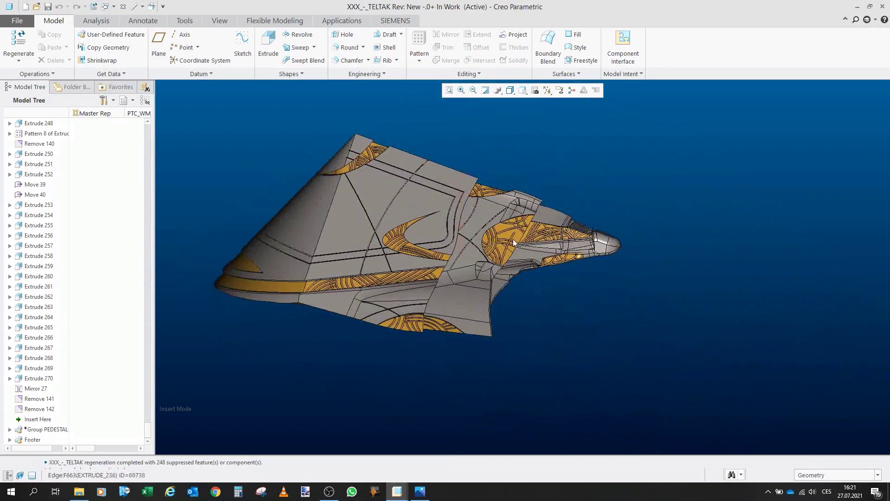
pyautogui.moveTo(514, 242)
pyautogui.mouseDown()
pyautogui.moveTo(353, 232)
pyautogui.moveTo(516, 207)
pyautogui.moveTo(578, 213)
pyautogui.moveTo(371, 201)
pyautogui.mouseUp()
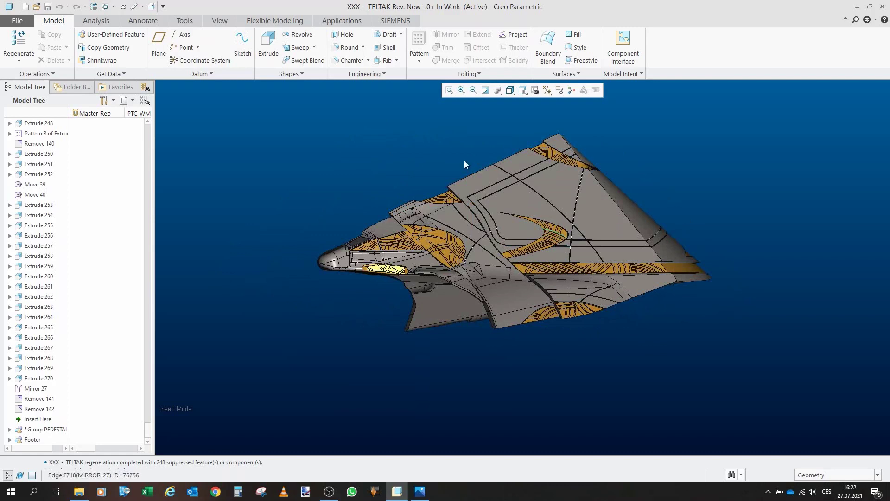
pyautogui.moveTo(476, 168)
pyautogui.mouseDown()
pyautogui.moveTo(539, 239)
pyautogui.moveTo(518, 247)
pyautogui.mouseUp()
# - Examine the curved rear of the ship's pyramid section and the gold bands around its lower edge
pyautogui.scroll(-3, 593, 288)
pyautogui.moveTo(581, 269)
pyautogui.mouseDown()
pyautogui.moveTo(599, 268)
pyautogui.moveTo(508, 257)
pyautogui.moveTo(504, 270)
pyautogui.moveTo(582, 291)
pyautogui.moveTo(615, 284)
pyautogui.mouseUp()
pyautogui.scroll(-3, 582, 290)
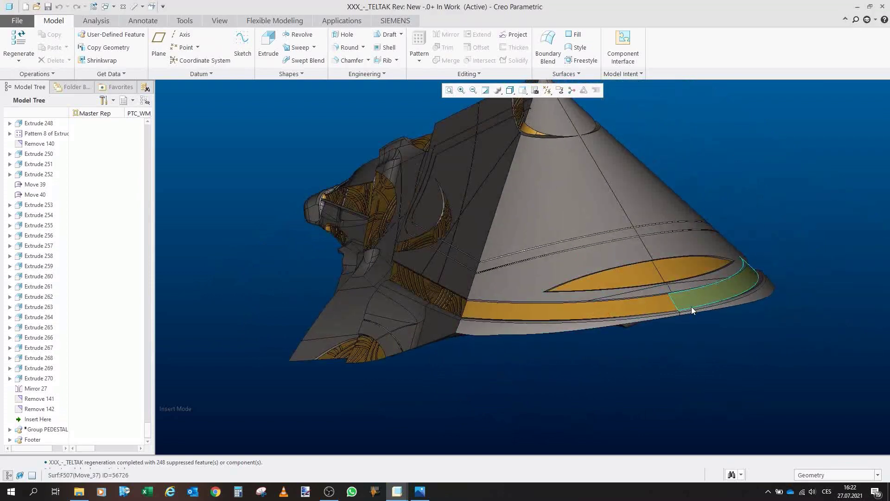
pyautogui.moveTo(627, 279); pyautogui.dragTo(548, 299)
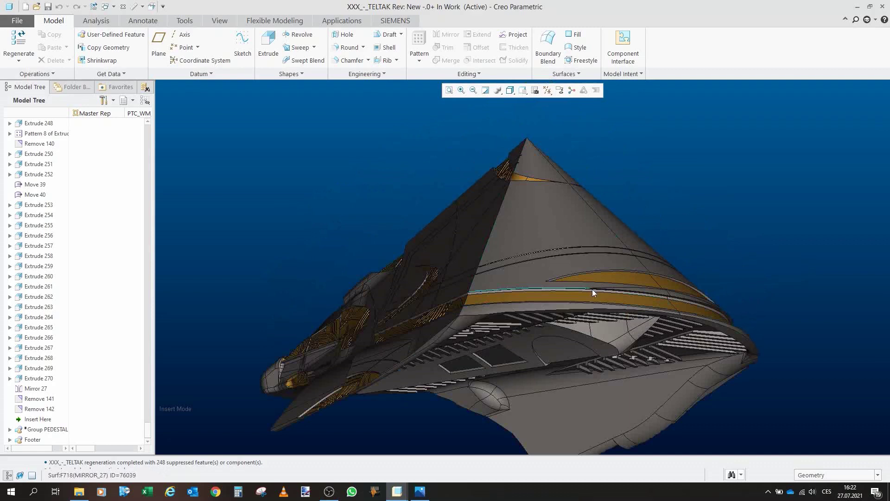
pyautogui.scroll(3, 684, 305)
pyautogui.moveTo(678, 324); pyautogui.dragTo(676, 336)
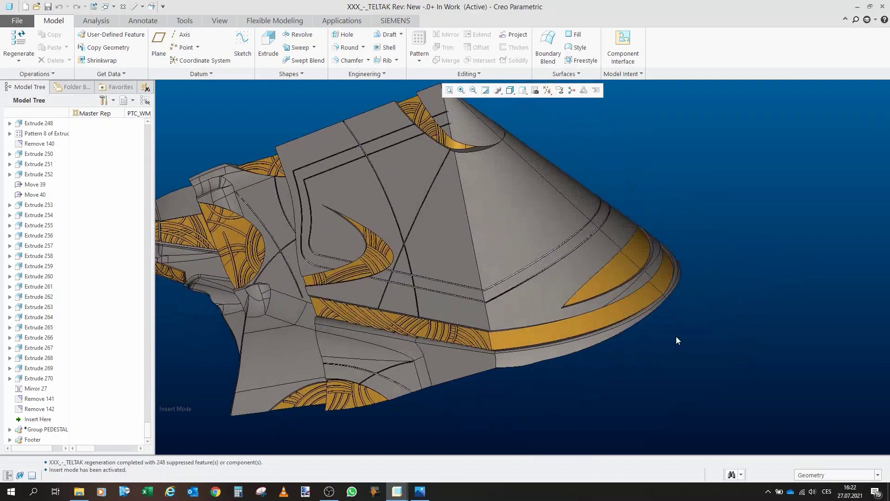
pyautogui.moveTo(659, 294)
pyautogui.mouseDown()
pyautogui.moveTo(640, 292)
pyautogui.moveTo(661, 282)
pyautogui.moveTo(627, 302)
pyautogui.mouseUp()
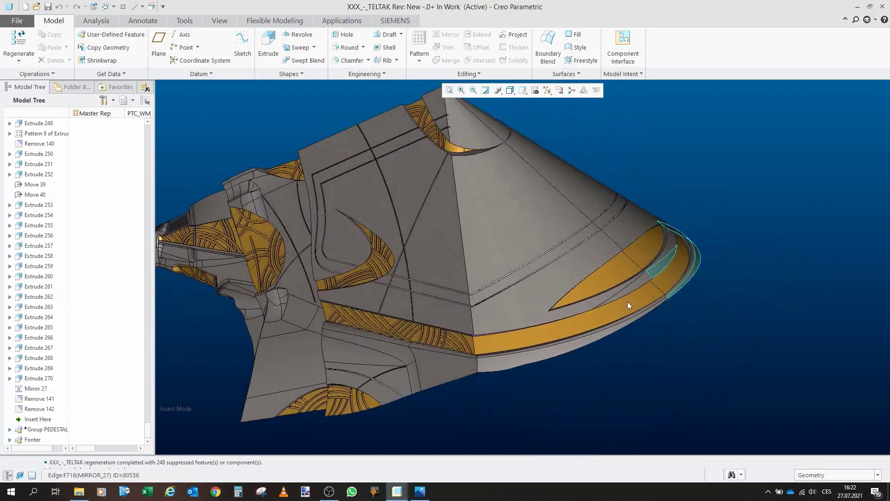
pyautogui.scroll(2, 655, 251)
pyautogui.scroll(-2, 655, 251)
pyautogui.moveTo(655, 251)
pyautogui.mouseDown()
pyautogui.moveTo(623, 269)
pyautogui.moveTo(688, 258)
pyautogui.mouseUp()
pyautogui.moveTo(645, 327); pyautogui.dragTo(577, 281)
pyautogui.scroll(2, 512, 288)
pyautogui.scroll(-2, 511, 288)
pyautogui.moveTo(511, 288)
pyautogui.mouseDown()
pyautogui.moveTo(551, 252)
pyautogui.moveTo(575, 264)
pyautogui.moveTo(516, 275)
pyautogui.mouseUp()
pyautogui.scroll(-2, 518, 278)
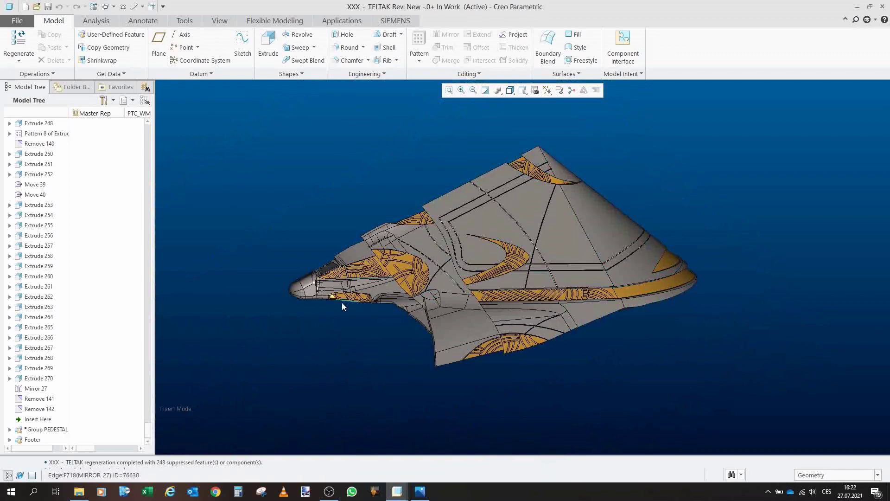
# - Examine the ship's underside, including the ribbed panels, dark recesses and circular area
pyautogui.moveTo(448, 318)
pyautogui.mouseDown()
pyautogui.moveTo(547, 273)
pyautogui.moveTo(589, 277)
pyautogui.moveTo(379, 276)
pyautogui.moveTo(464, 288)
pyautogui.moveTo(532, 269)
pyautogui.mouseUp()
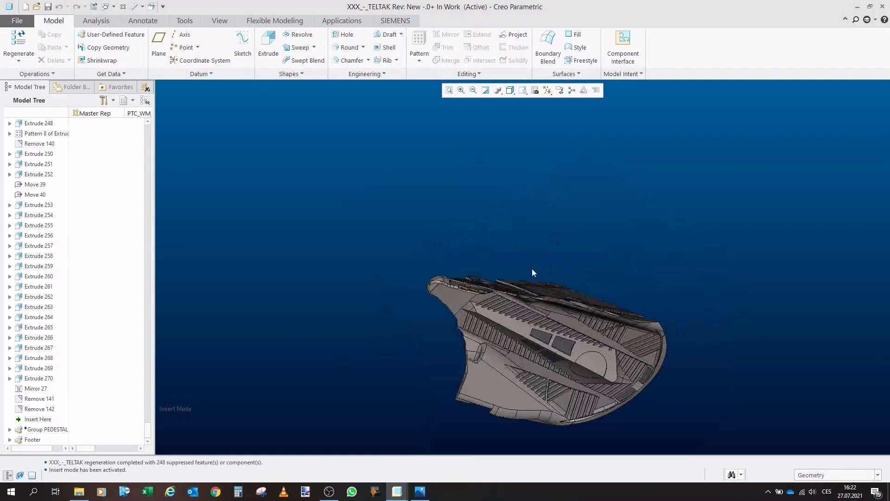
pyautogui.scroll(-5, 532, 268)
pyautogui.moveTo(550, 300)
pyautogui.mouseDown()
pyautogui.moveTo(547, 283)
pyautogui.moveTo(532, 289)
pyautogui.moveTo(539, 261)
pyautogui.moveTo(563, 262)
pyautogui.mouseUp()
pyautogui.scroll(-4, 562, 261)
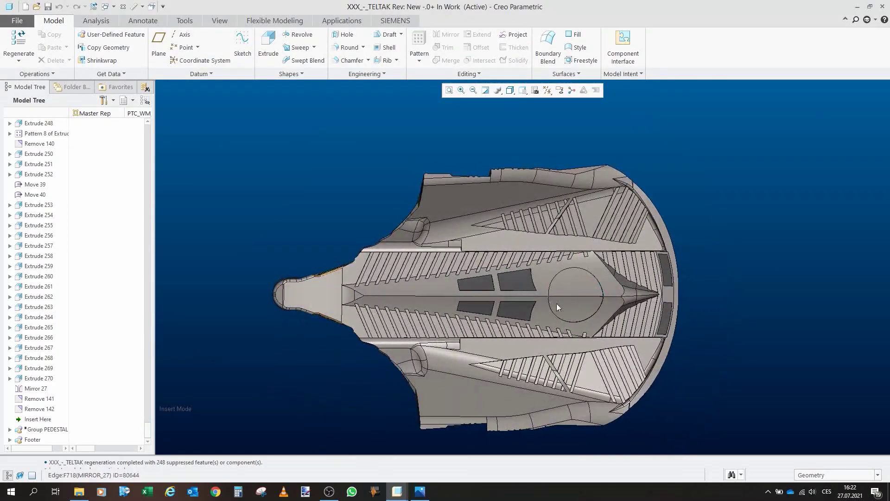
pyautogui.moveTo(563, 301); pyautogui.dragTo(576, 288)
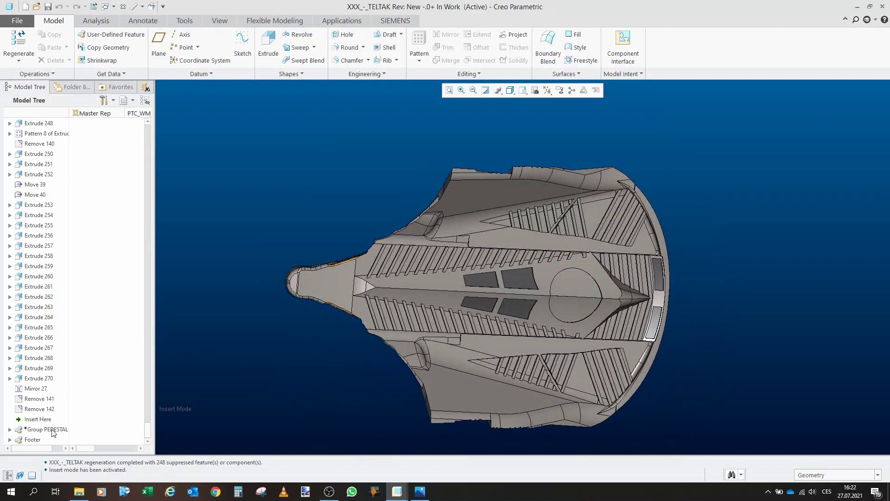
# - Resume the suppressed Group PEDESTAL in the ship model
pyautogui.moveTo(257, 389)
pyautogui.mouseDown()
pyautogui.moveTo(390, 367)
pyautogui.moveTo(398, 391)
pyautogui.moveTo(390, 403)
pyautogui.moveTo(409, 407)
pyautogui.moveTo(426, 343)
pyautogui.mouseUp()
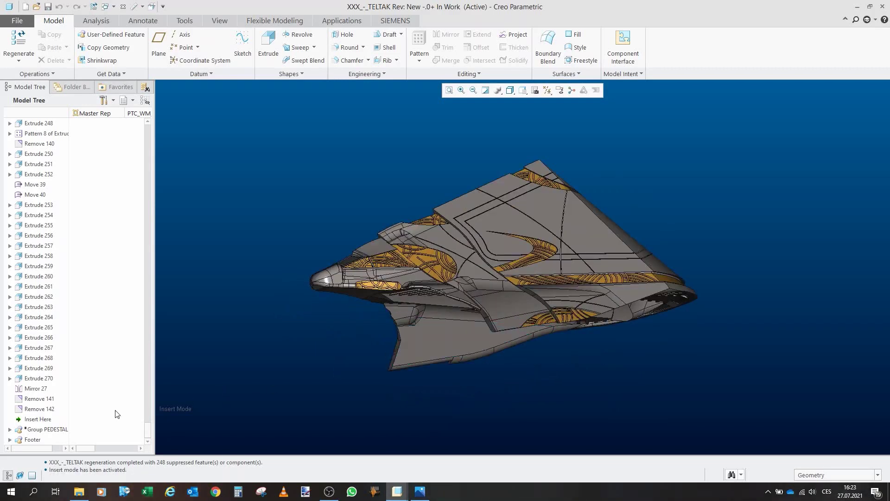
pyautogui.click(52, 427)
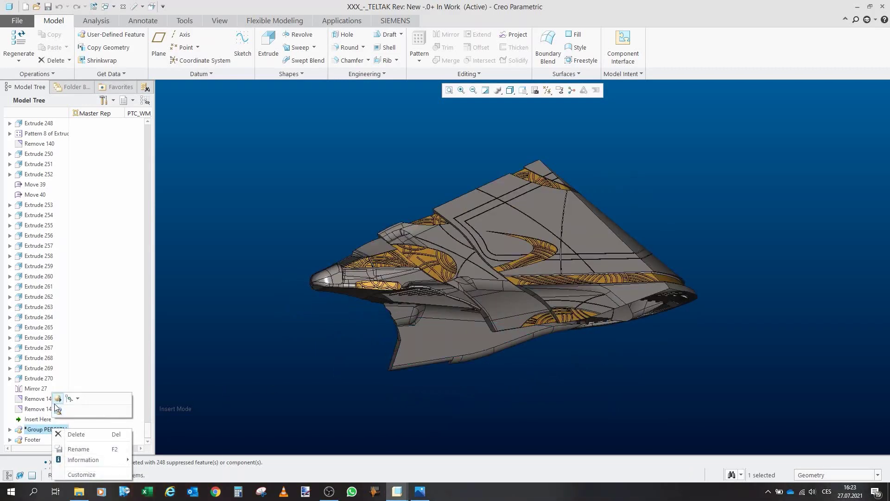
pyautogui.click(58, 398)
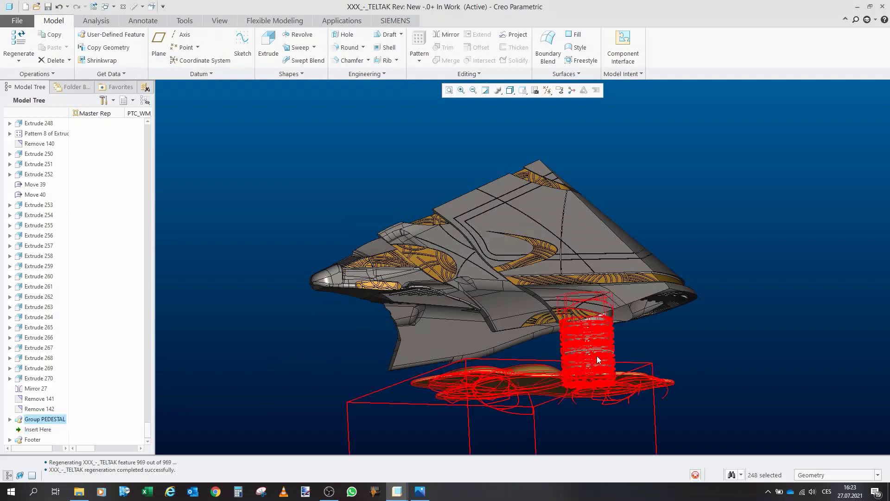
# - Examine the pedestal's ringed column and gold base beneath the ship from several angles
pyautogui.moveTo(579, 381)
pyautogui.mouseDown()
pyautogui.moveTo(606, 369)
pyautogui.moveTo(551, 384)
pyautogui.moveTo(577, 388)
pyautogui.mouseUp()
pyautogui.scroll(3, 576, 388)
pyautogui.scroll(8, 576, 388)
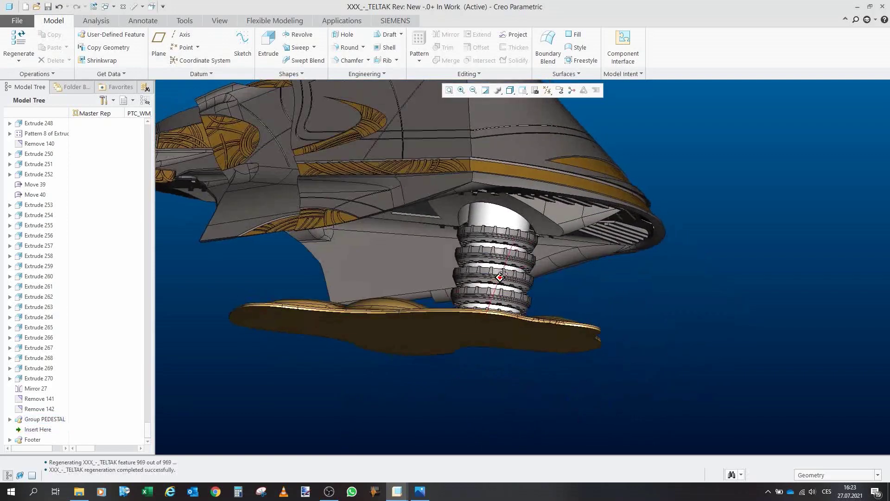
pyautogui.moveTo(468, 292)
pyautogui.mouseDown()
pyautogui.moveTo(535, 264)
pyautogui.moveTo(486, 293)
pyautogui.mouseUp()
pyautogui.scroll(2, 534, 266)
pyautogui.moveTo(504, 325); pyautogui.dragTo(492, 249)
pyautogui.scroll(-6, 500, 275)
pyautogui.scroll(-8, 492, 250)
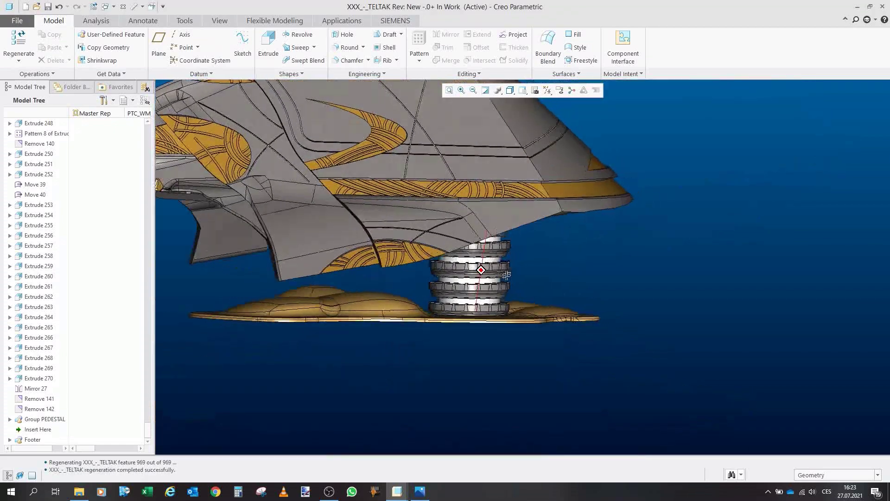
pyautogui.scroll(5, 484, 279)
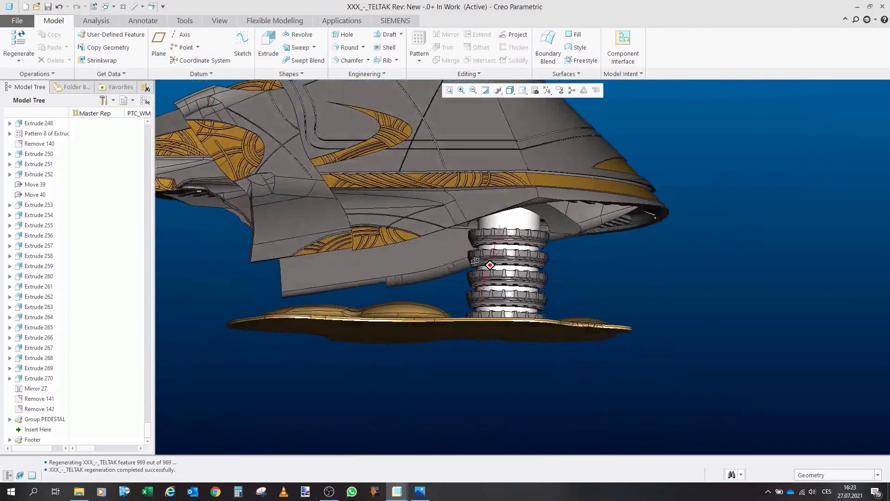
pyautogui.scroll(3, 502, 238)
pyautogui.scroll(-3, 536, 201)
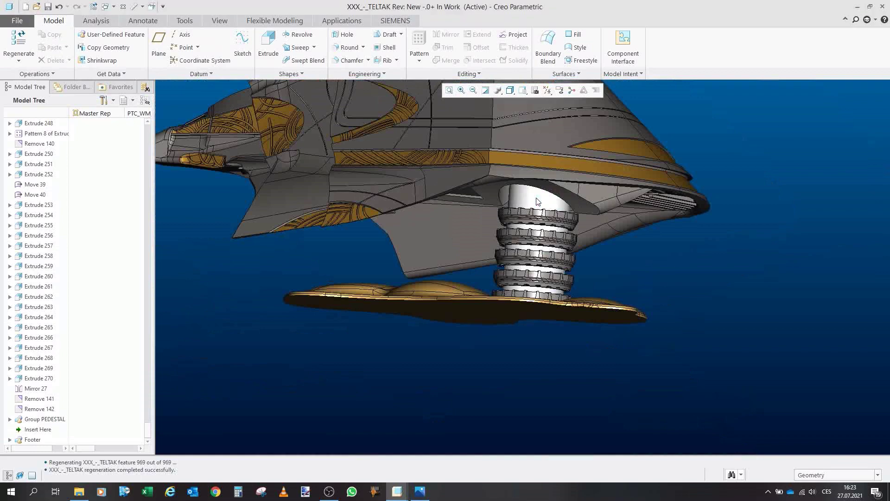
pyautogui.moveTo(536, 201); pyautogui.dragTo(533, 213)
pyautogui.moveTo(528, 275); pyautogui.dragTo(530, 266)
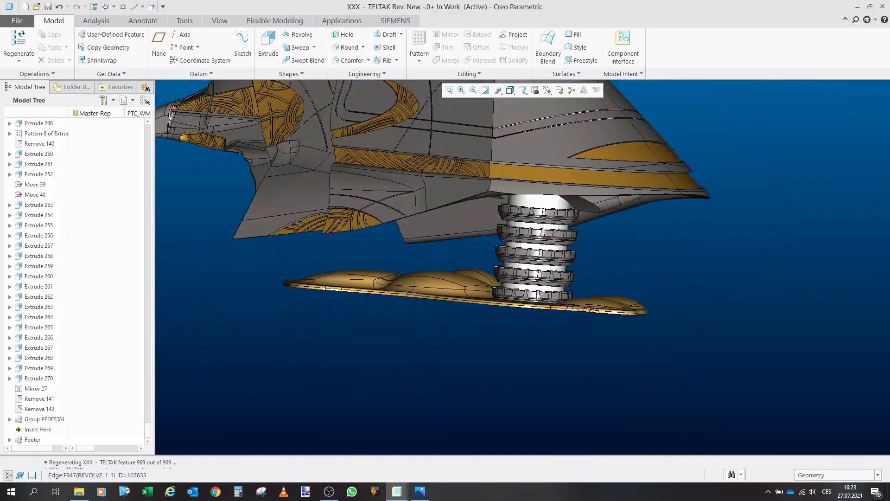
pyautogui.moveTo(543, 298); pyautogui.dragTo(610, 303)
pyautogui.moveTo(488, 263); pyautogui.dragTo(452, 272)
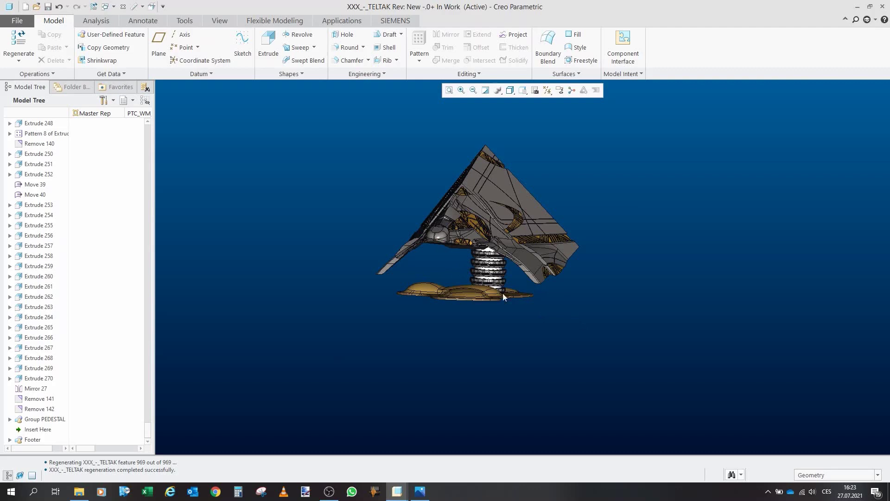
# - Examine the complete ship on its stand, from below and from the front, near and far
pyautogui.moveTo(502, 293); pyautogui.dragTo(477, 257)
pyautogui.scroll(-4, 501, 264)
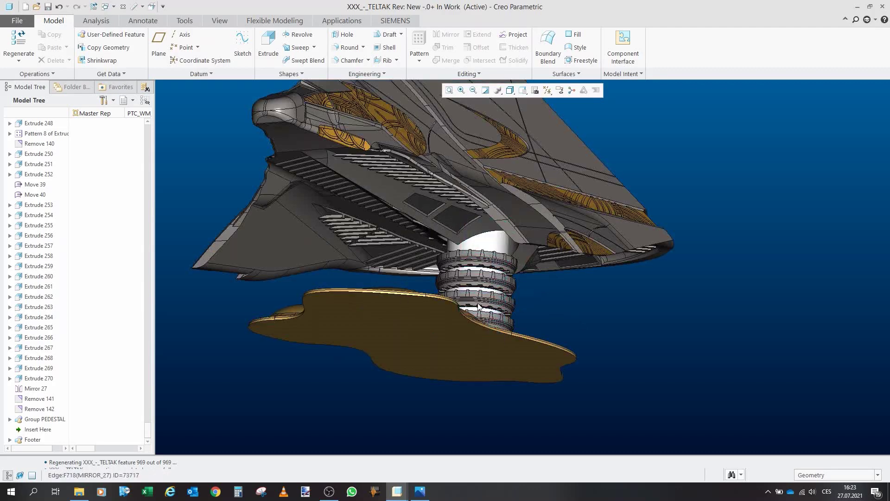
pyautogui.moveTo(483, 238)
pyautogui.mouseDown()
pyautogui.moveTo(491, 243)
pyautogui.moveTo(485, 233)
pyautogui.mouseUp()
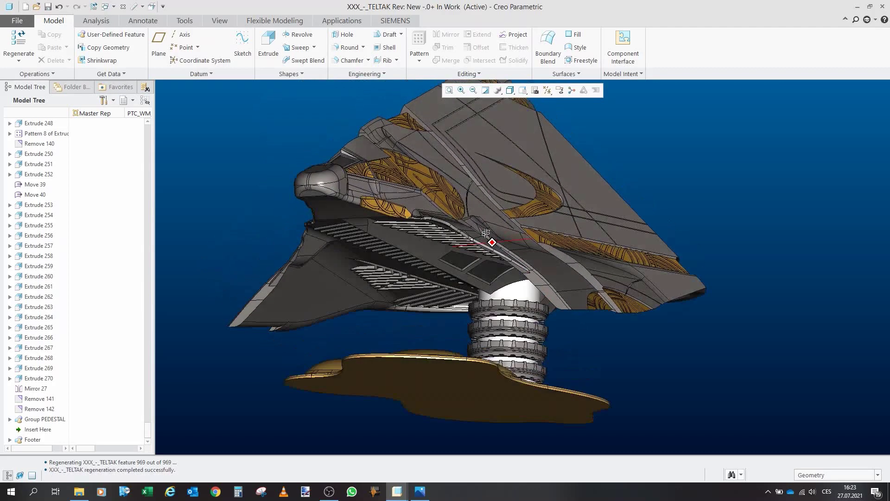
pyautogui.scroll(-4, 492, 271)
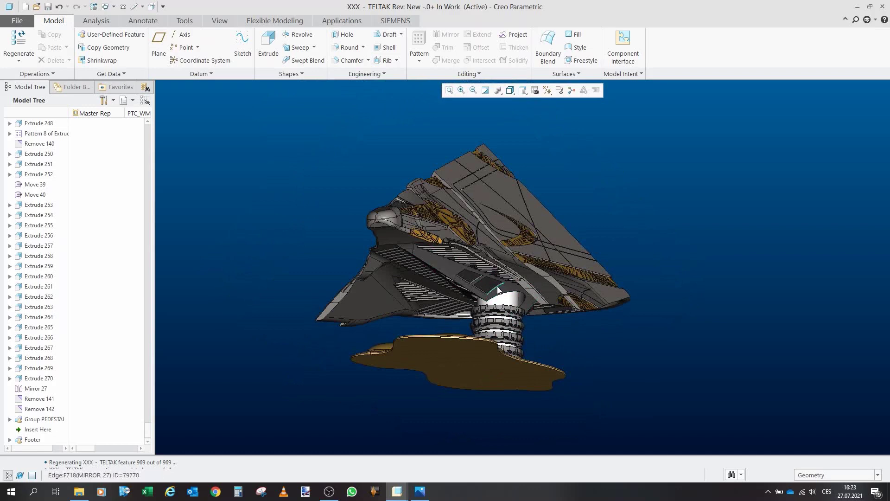
pyautogui.moveTo(498, 290); pyautogui.dragTo(498, 306)
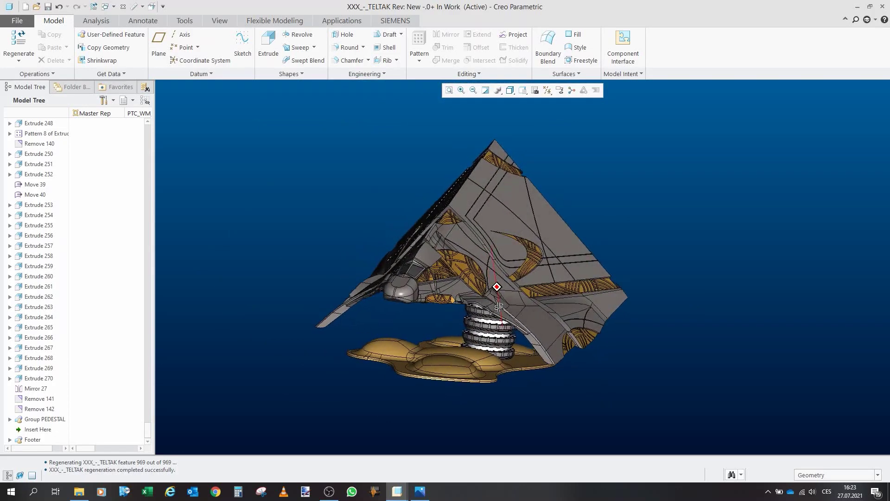
pyautogui.scroll(-3, 419, 252)
pyautogui.scroll(6, 484, 331)
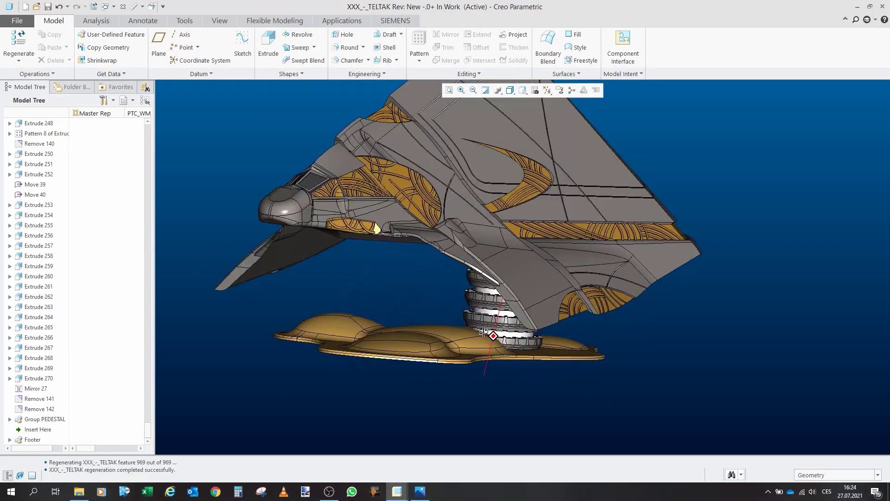
pyautogui.scroll(-5, 483, 331)
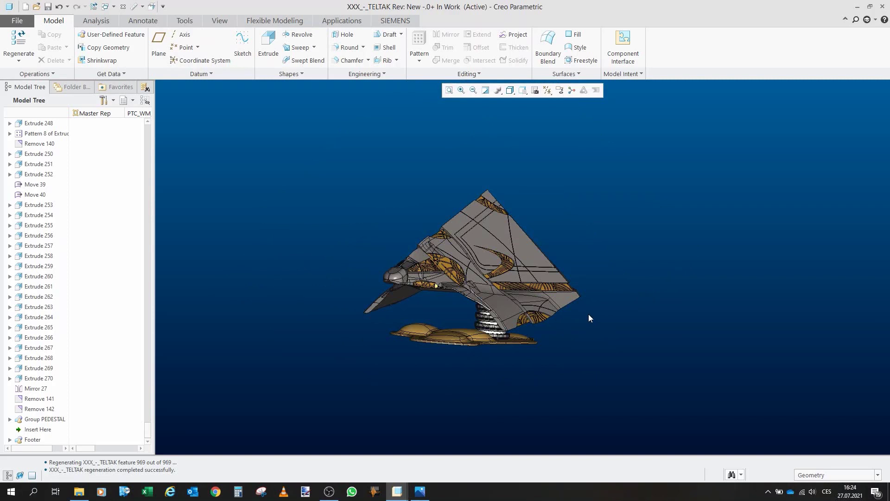
pyautogui.scroll(4, 588, 314)
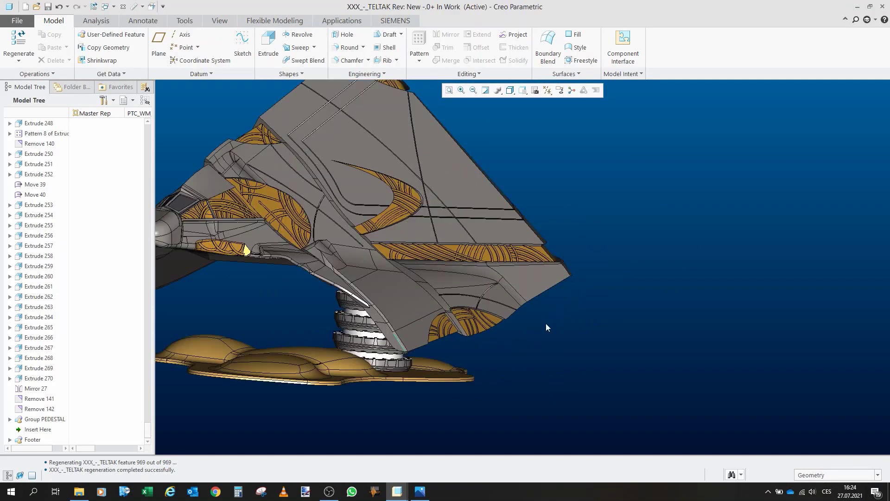
pyautogui.scroll(-3, 578, 325)
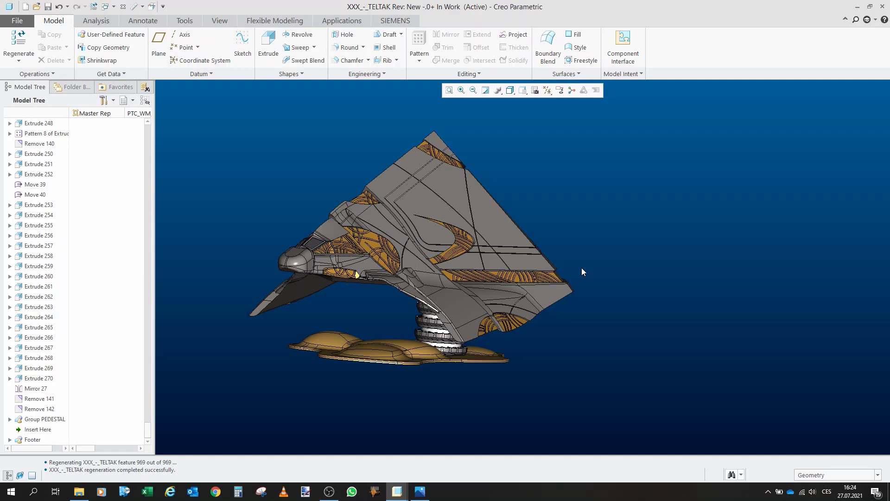
# - Switch to the XXX_-_TELTAK.ASM assembly and examine the assembled ship from both sides and from below
pyautogui.click(113, 7)
pyautogui.click(115, 18)
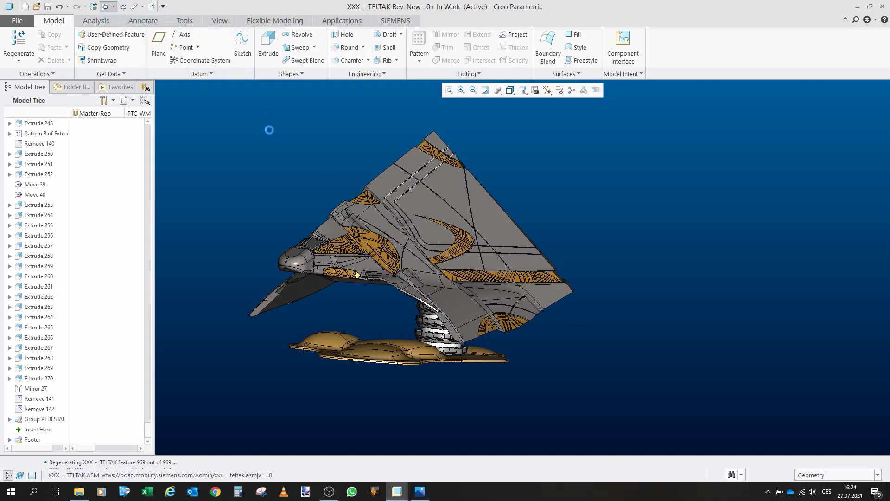
pyautogui.scroll(2, 296, 164)
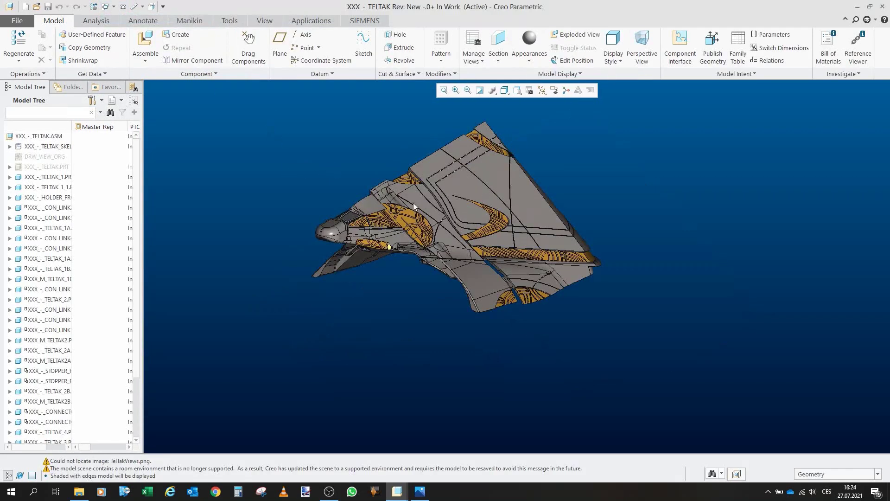
pyautogui.moveTo(438, 187)
pyautogui.mouseDown()
pyautogui.moveTo(391, 183)
pyautogui.moveTo(533, 183)
pyautogui.moveTo(562, 195)
pyautogui.mouseUp()
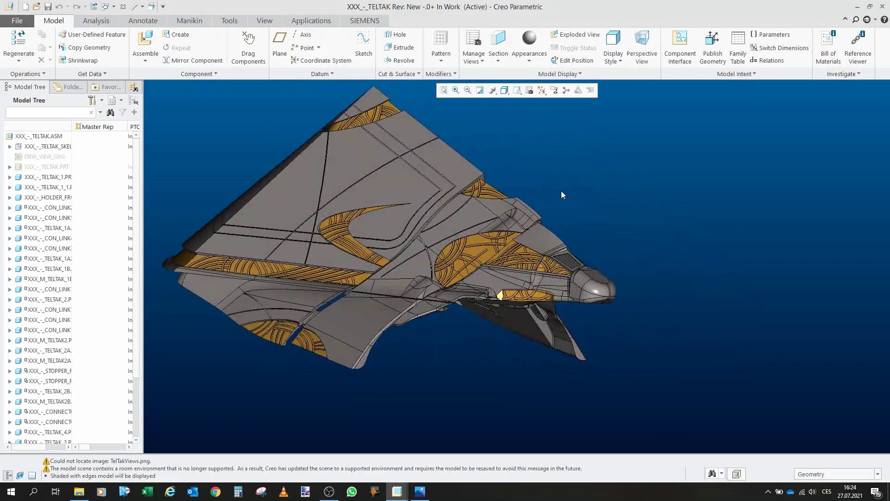
pyautogui.moveTo(345, 332); pyautogui.dragTo(364, 288)
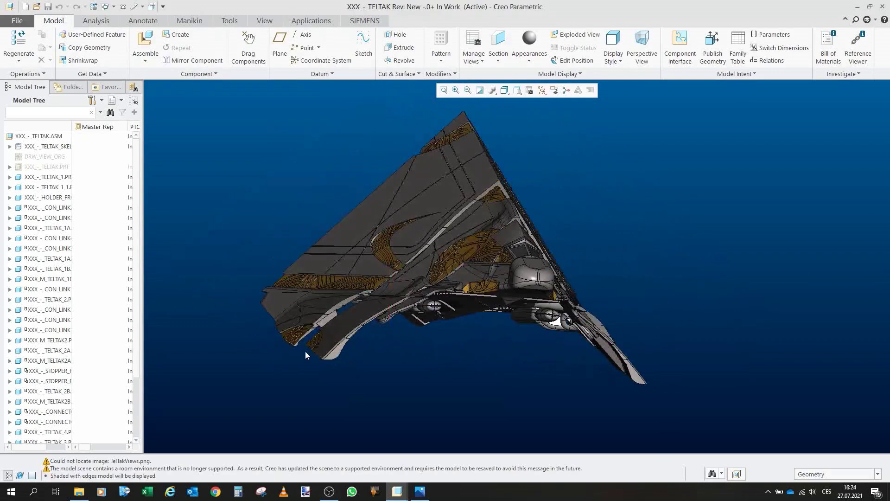
pyautogui.moveTo(305, 355); pyautogui.dragTo(533, 401)
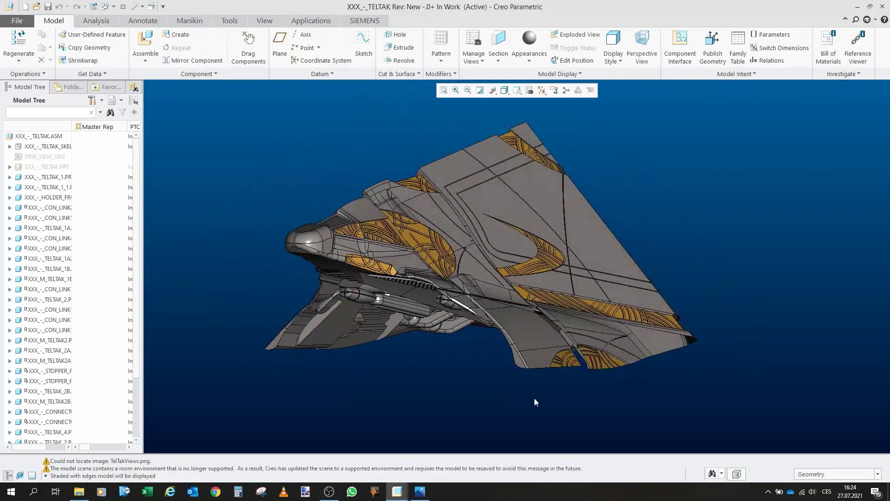
# - Examine the assembled ship's gold-trimmed side and its ribbed underside, from the side and from below the nose
pyautogui.moveTo(550, 323); pyautogui.dragTo(529, 335)
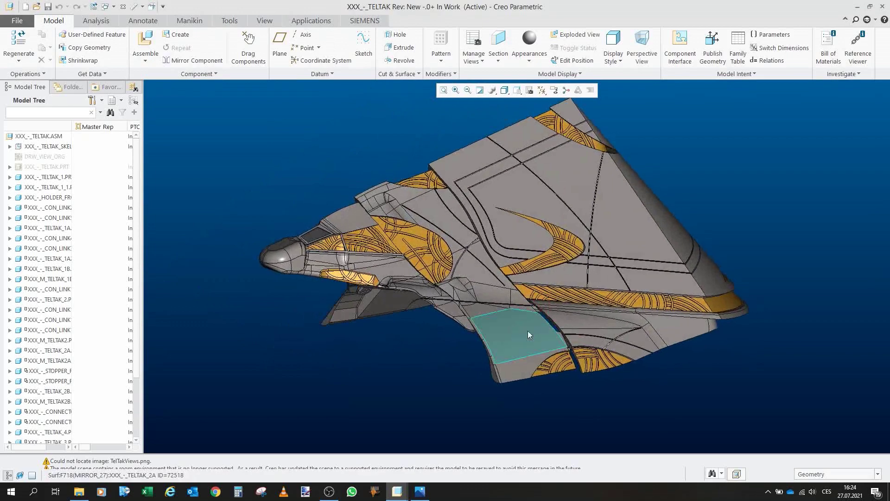
pyautogui.moveTo(473, 288); pyautogui.dragTo(474, 237)
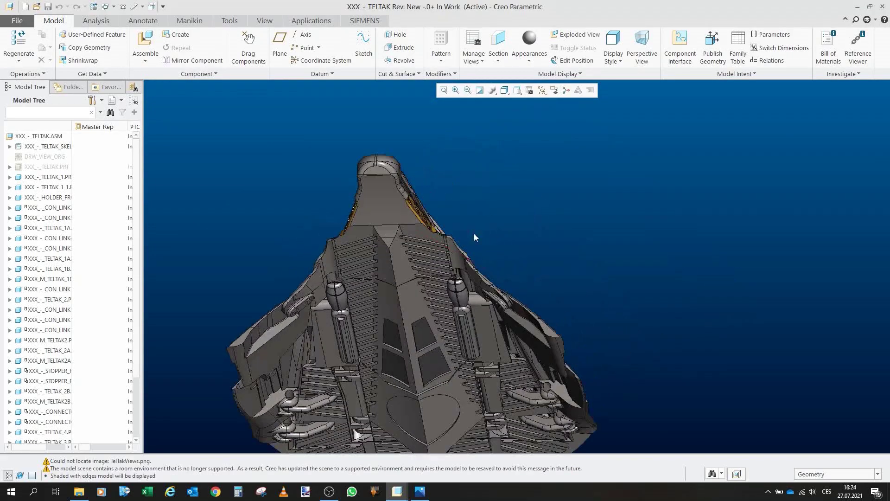
pyautogui.scroll(2, 474, 237)
pyautogui.scroll(-4, 403, 284)
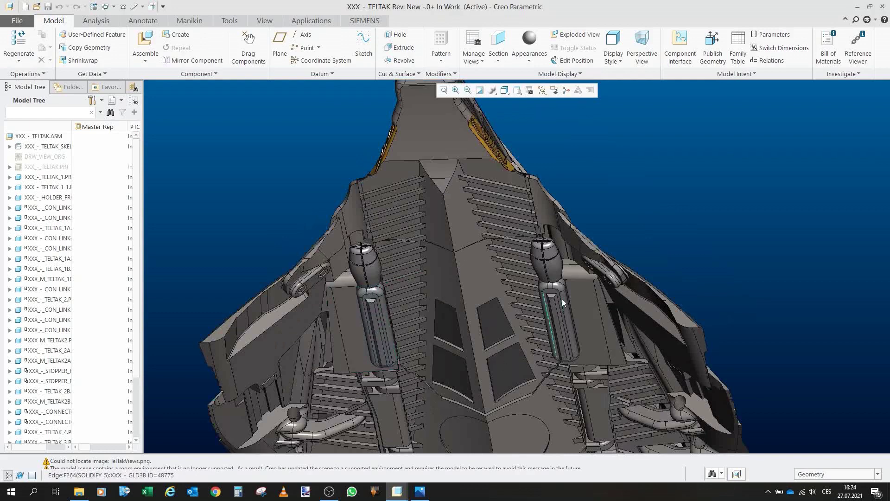
pyautogui.moveTo(563, 302); pyautogui.dragTo(557, 308)
pyautogui.scroll(3, 557, 310)
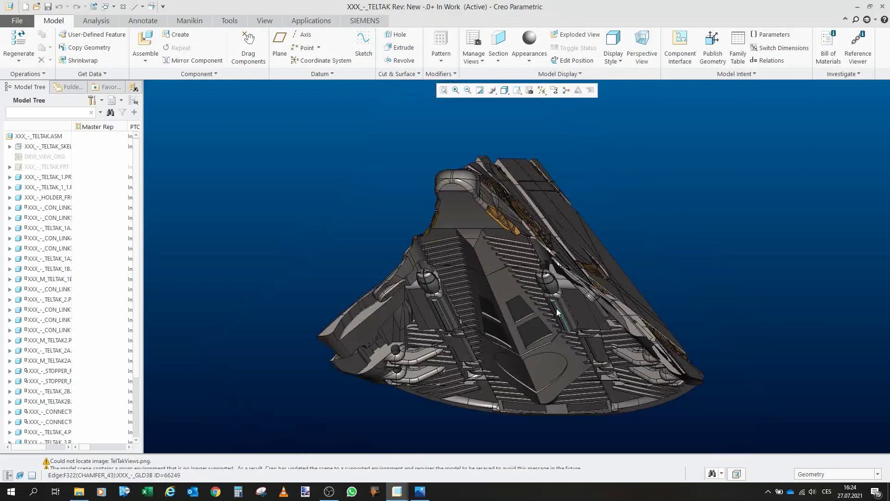
pyautogui.moveTo(315, 224); pyautogui.dragTo(366, 212)
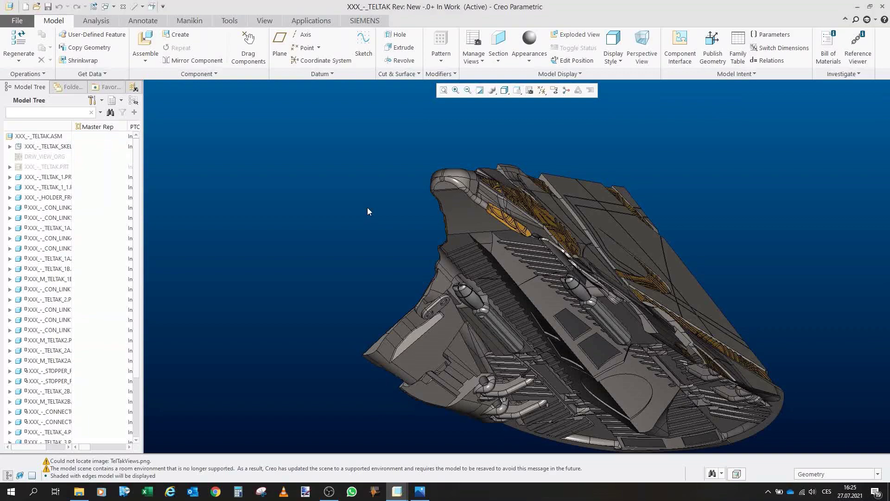
# - Examine the nose, the underside and the lower wing obliquely from the front, near and far
pyautogui.scroll(4, 365, 209)
pyautogui.scroll(-4, 397, 255)
pyautogui.moveTo(397, 256); pyautogui.dragTo(374, 249)
pyautogui.scroll(3, 373, 250)
pyautogui.scroll(-5, 318, 177)
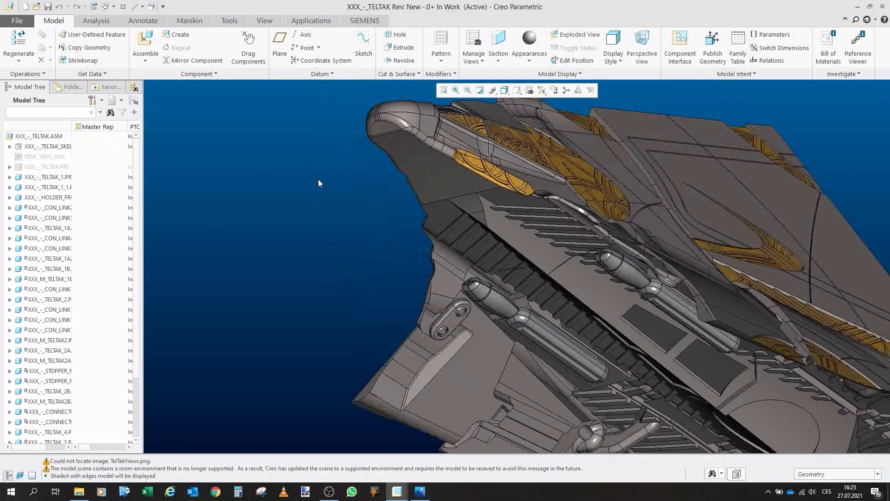
pyautogui.moveTo(318, 179); pyautogui.dragTo(319, 189)
pyautogui.scroll(3, 319, 190)
pyautogui.scroll(-2, 325, 213)
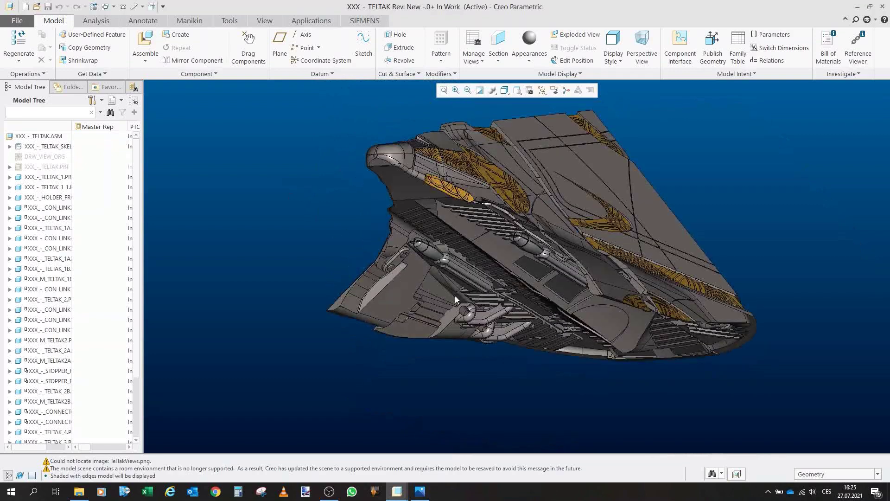
# - Inspect the two cylindrical pods under the hull close up and the ship around them from several angles
pyautogui.moveTo(444, 269)
pyautogui.mouseDown()
pyautogui.moveTo(573, 270)
pyautogui.moveTo(562, 269)
pyautogui.mouseUp()
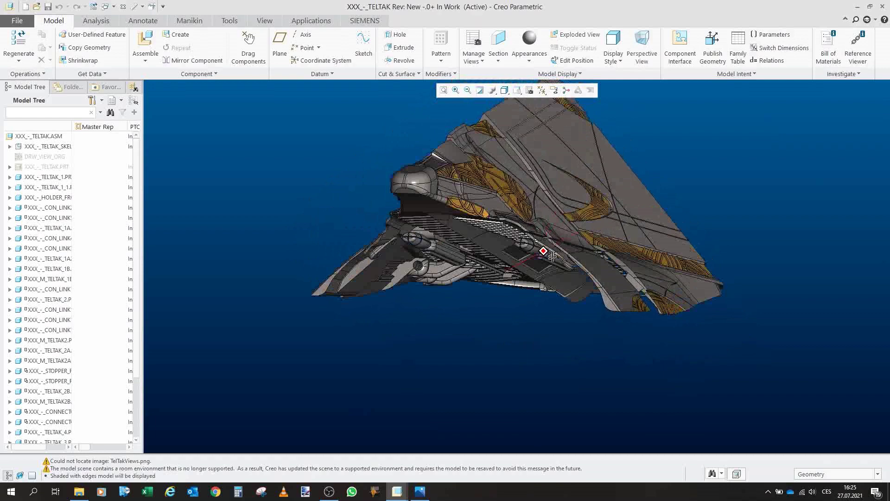
pyautogui.scroll(8, 552, 256)
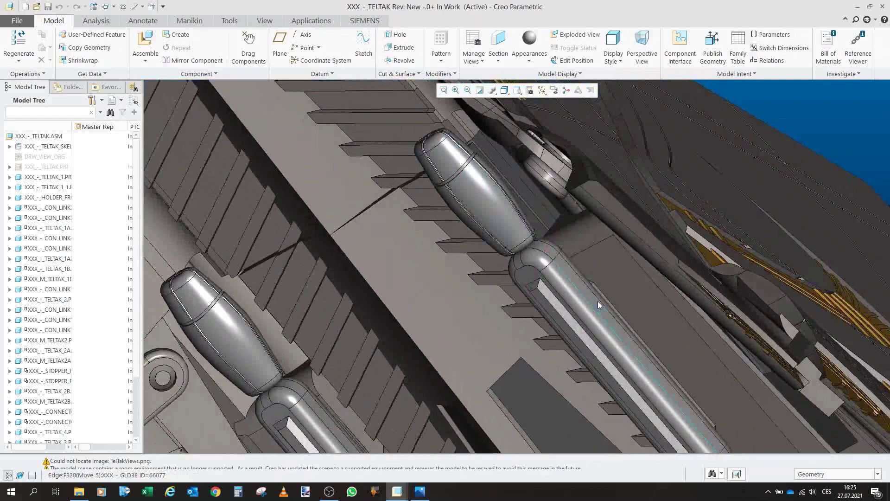
pyautogui.scroll(-4, 600, 301)
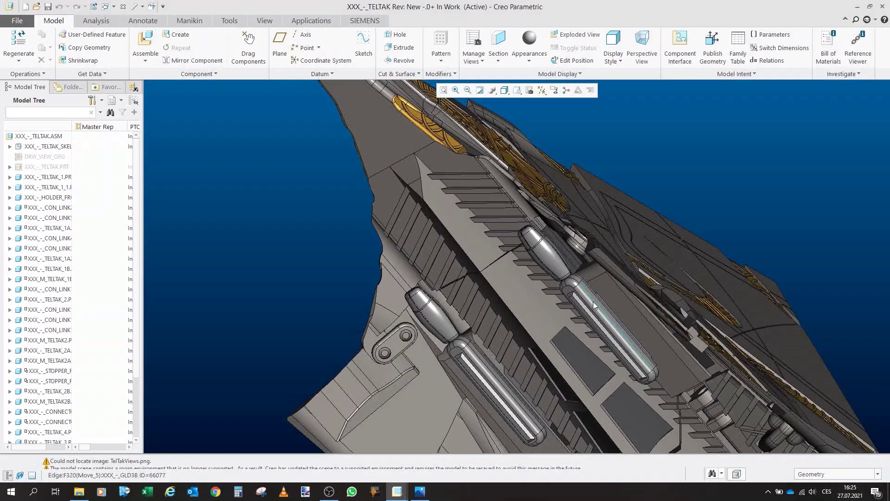
pyautogui.scroll(-5, 591, 301)
pyautogui.moveTo(464, 278); pyautogui.dragTo(510, 321)
pyautogui.scroll(3, 510, 322)
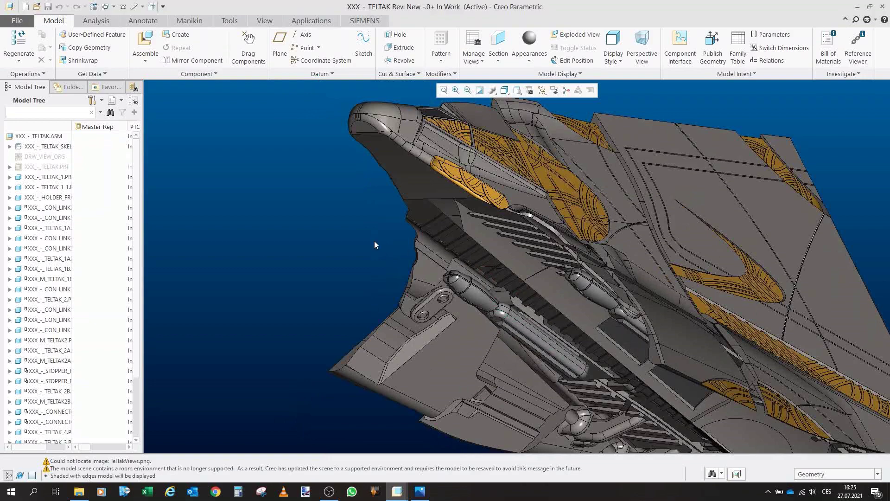
pyautogui.scroll(-5, 400, 255)
pyautogui.moveTo(416, 266)
pyautogui.mouseDown()
pyautogui.moveTo(426, 281)
pyautogui.moveTo(385, 290)
pyautogui.moveTo(406, 216)
pyautogui.moveTo(408, 275)
pyautogui.mouseUp()
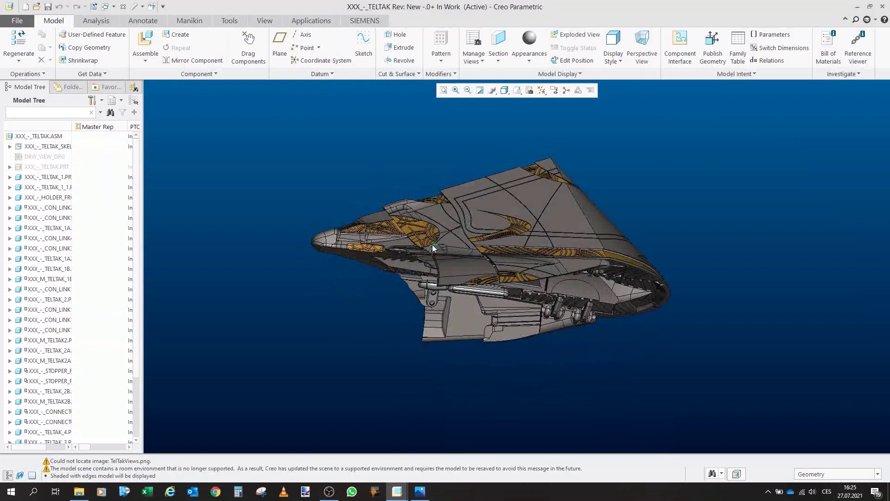
# - Examine the full underside from below, including the ribbed panels, central windows and hinged connector arms
pyautogui.moveTo(432, 248)
pyautogui.mouseDown()
pyautogui.moveTo(457, 241)
pyautogui.moveTo(464, 265)
pyautogui.moveTo(460, 249)
pyautogui.moveTo(481, 241)
pyautogui.moveTo(481, 140)
pyautogui.moveTo(496, 154)
pyautogui.mouseUp()
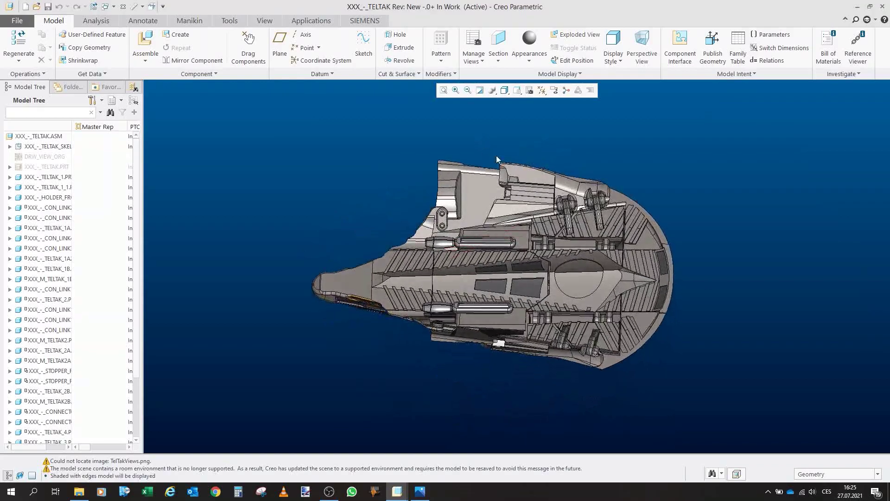
pyautogui.scroll(5, 510, 209)
pyautogui.scroll(-5, 505, 248)
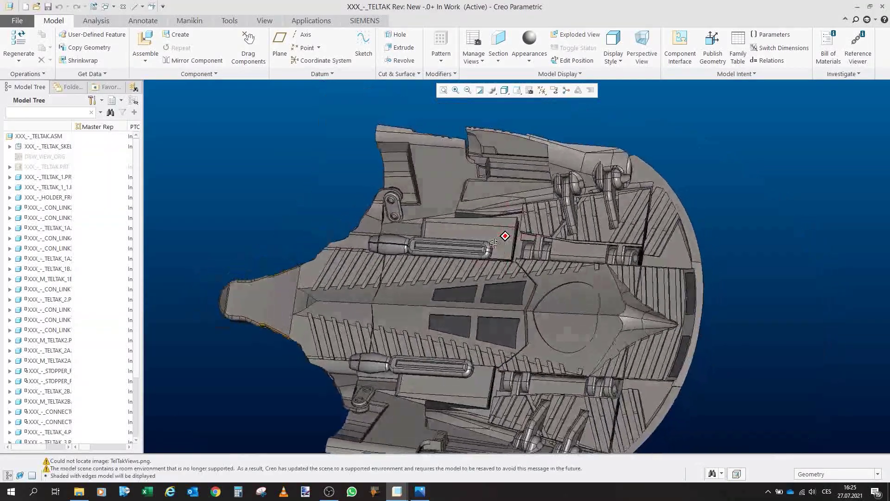
pyautogui.scroll(3, 528, 241)
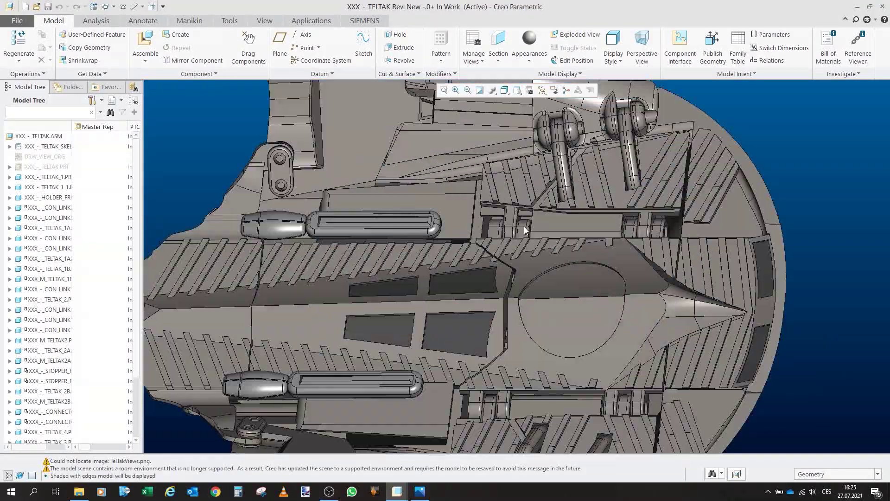
pyautogui.scroll(-4, 543, 214)
pyautogui.moveTo(543, 214); pyautogui.dragTo(525, 243)
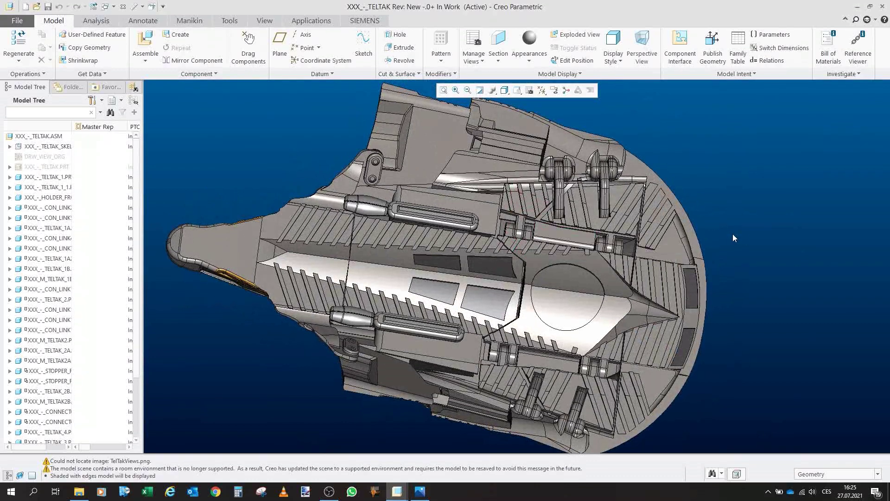
pyautogui.moveTo(564, 228); pyautogui.dragTo(533, 207)
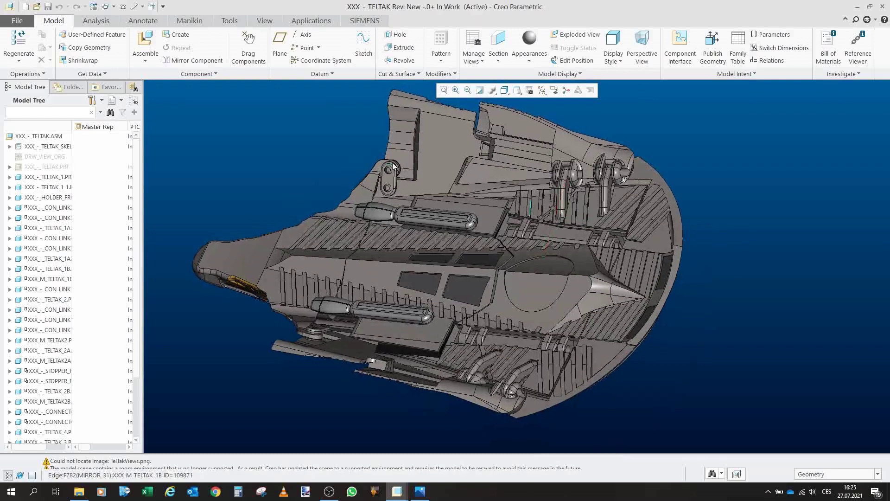
# - Swing the ribbed panels on both sides of the rear underside open with Drag Components
pyautogui.click(248, 48)
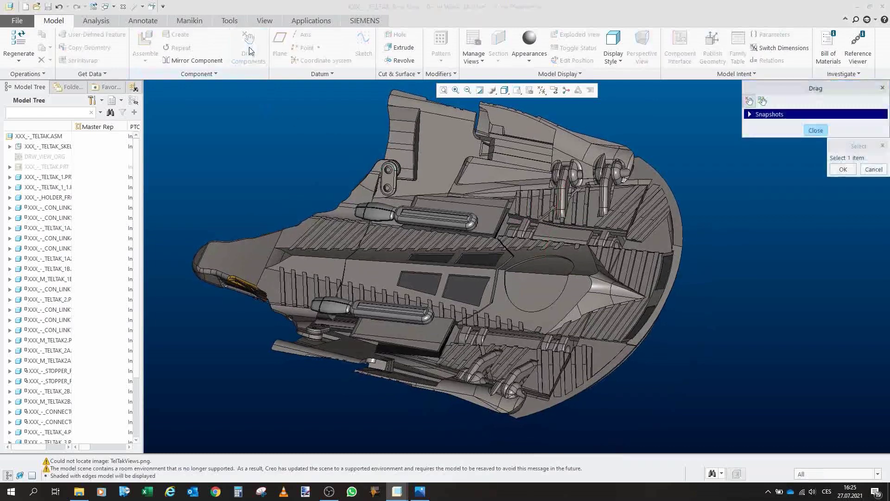
pyautogui.scroll(-3, 646, 231)
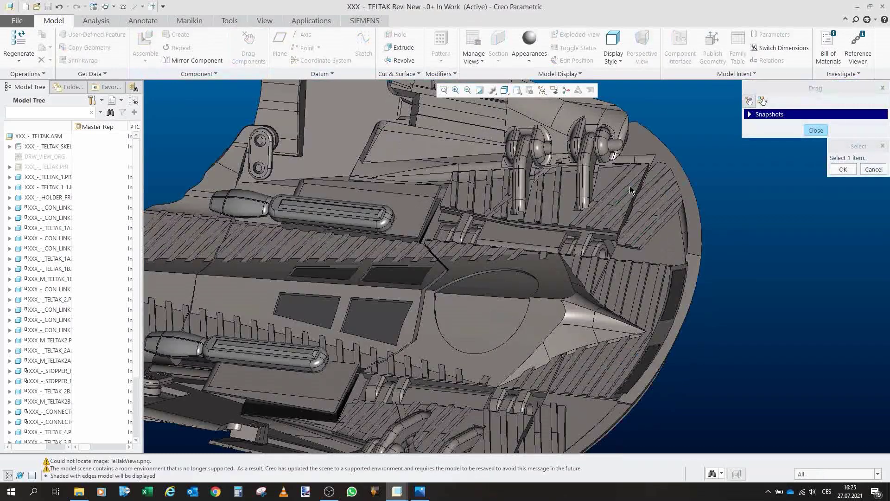
pyautogui.click(629, 186)
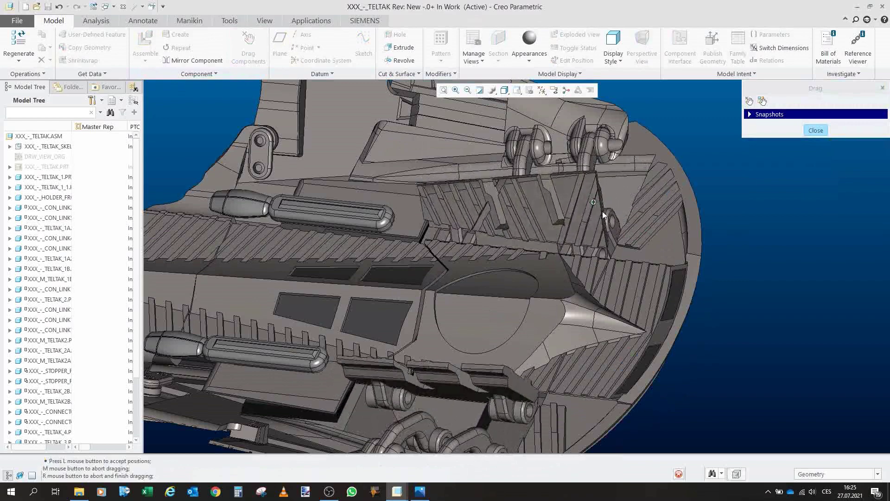
pyautogui.click(583, 263)
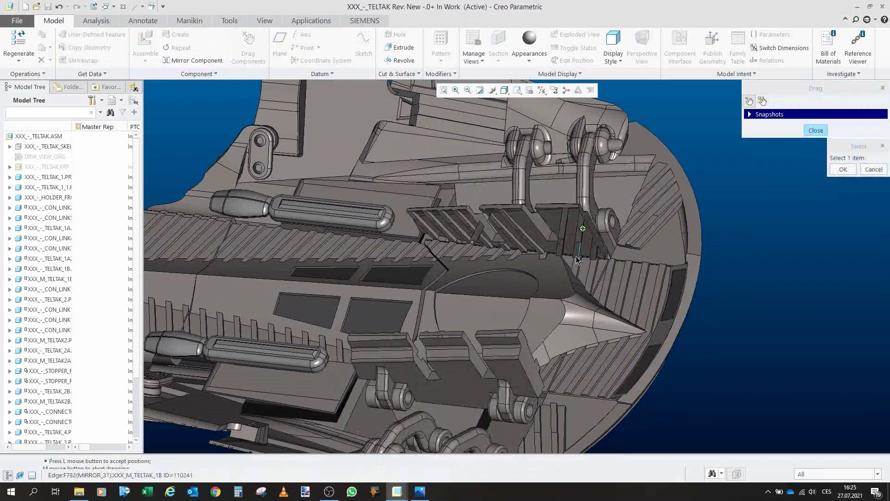
# - Swing the central rear underside section with the circular outline backward, out of the hull
pyautogui.scroll(3, 580, 269)
pyautogui.moveTo(550, 270)
pyautogui.mouseDown()
pyautogui.moveTo(551, 299)
pyautogui.moveTo(547, 288)
pyautogui.moveTo(563, 274)
pyautogui.mouseUp()
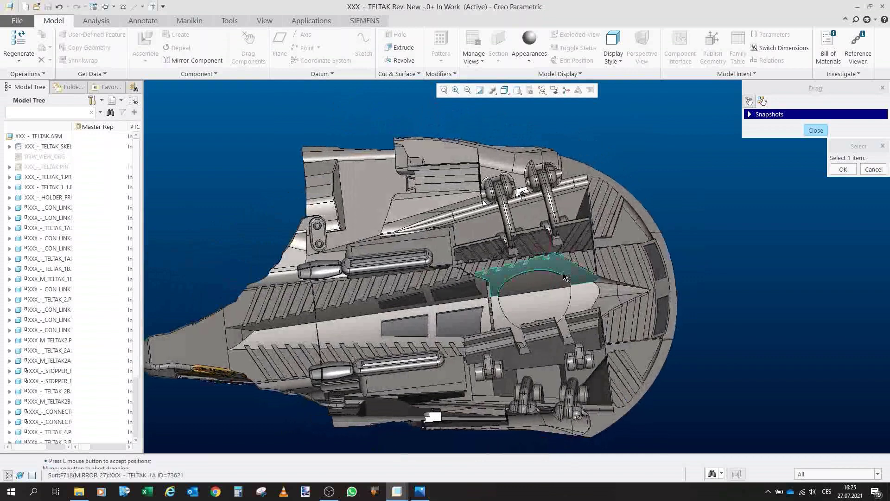
pyautogui.click(610, 291)
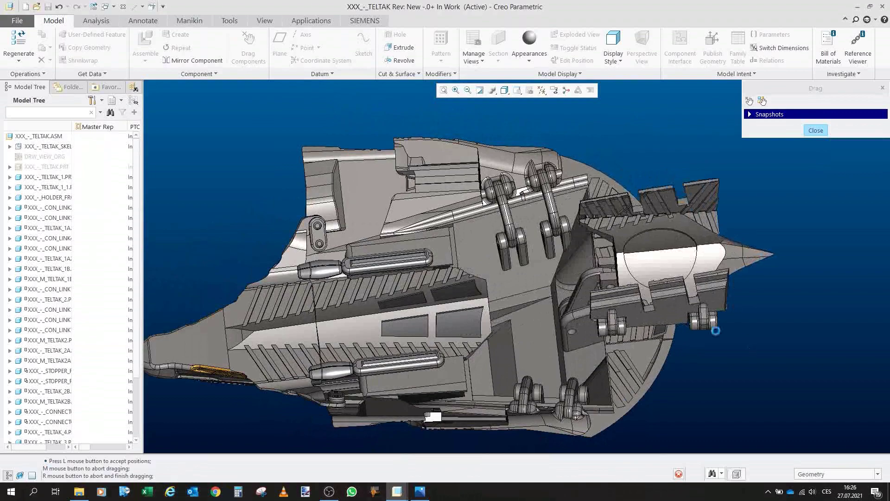
pyautogui.click(715, 330)
# - Swing the central underside section with the four windows forward toward the nose
pyautogui.moveTo(659, 262); pyautogui.dragTo(505, 299)
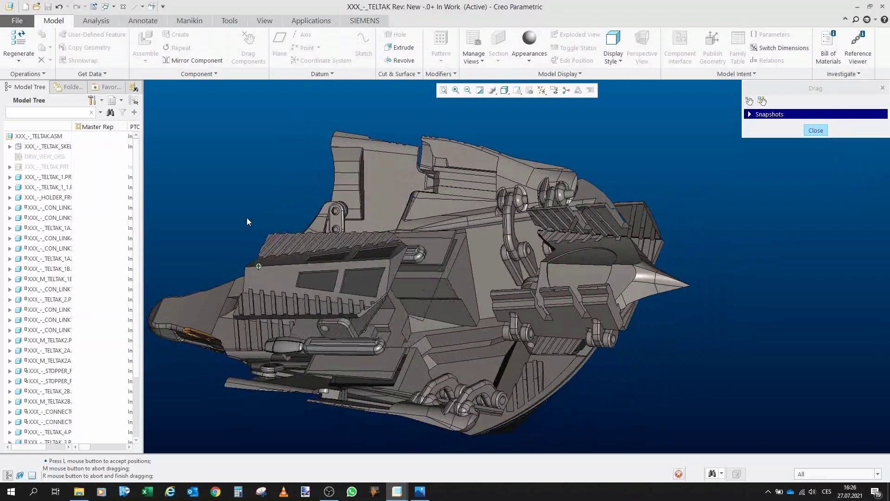
pyautogui.click(171, 287)
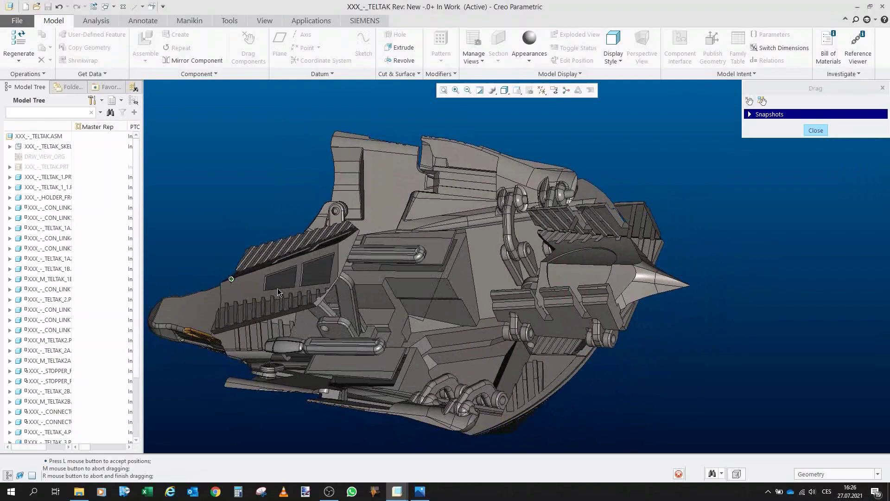
pyautogui.moveTo(320, 272); pyautogui.dragTo(356, 284)
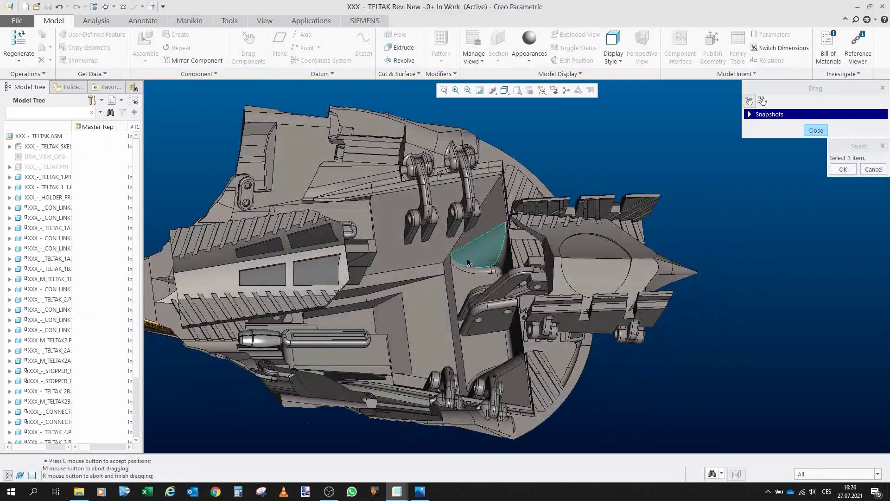
# - Switch to body dragging and move the front wing panel on its hinged link toward the ship's rear
pyautogui.moveTo(466, 258); pyautogui.dragTo(414, 251)
pyautogui.scroll(3, 461, 288)
pyautogui.scroll(1, 414, 250)
pyautogui.scroll(-3, 364, 209)
pyautogui.moveTo(365, 209); pyautogui.dragTo(355, 212)
pyautogui.click(762, 101)
pyautogui.scroll(-2, 552, 261)
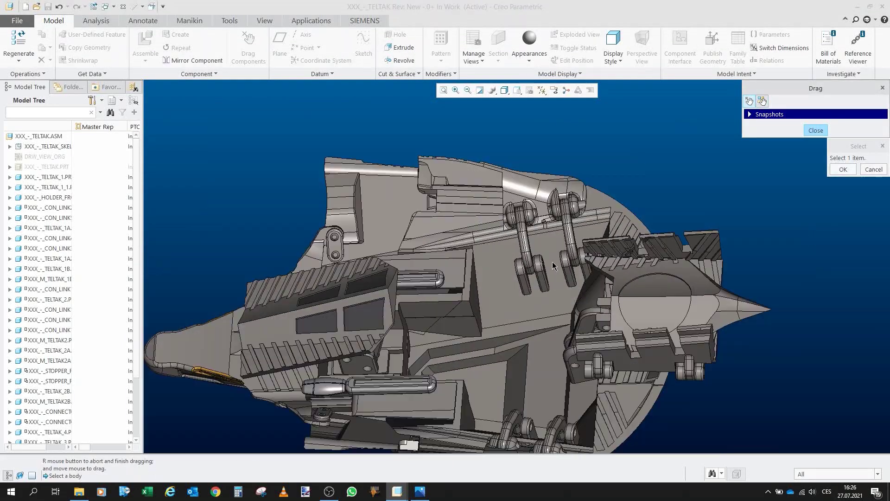
pyautogui.click(383, 193)
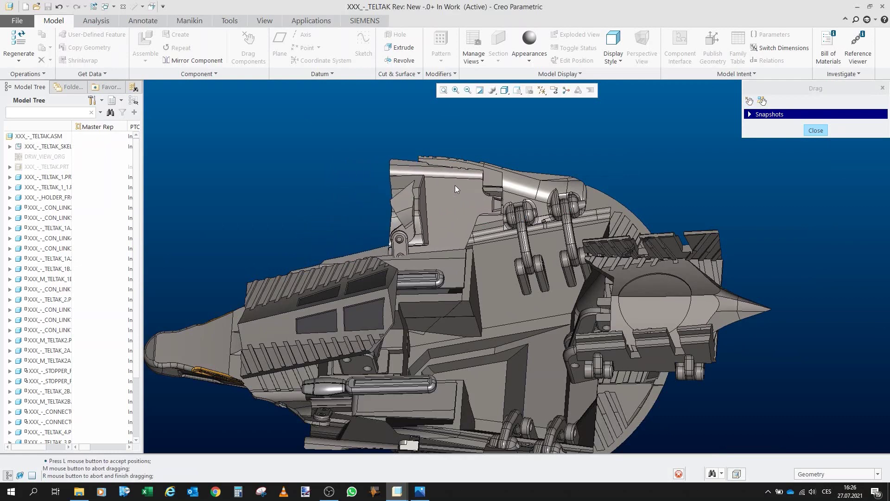
pyautogui.click(464, 186)
# - Examine the joint between the front wing panel and the rear wing panel, including its notch and stopper, close up
pyautogui.scroll(-4, 463, 186)
pyautogui.moveTo(464, 185); pyautogui.dragTo(441, 162)
pyautogui.scroll(2, 443, 157)
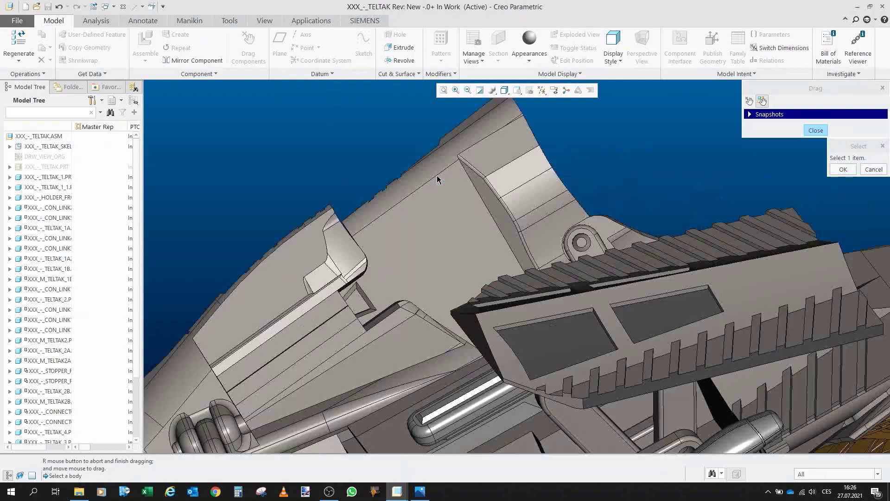
pyautogui.scroll(3, 438, 195)
pyautogui.moveTo(439, 196); pyautogui.dragTo(434, 221)
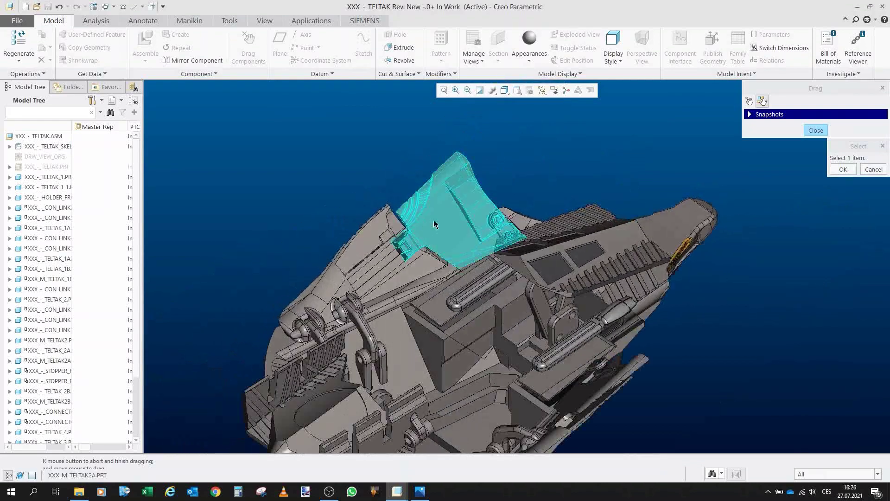
pyautogui.scroll(5, 400, 252)
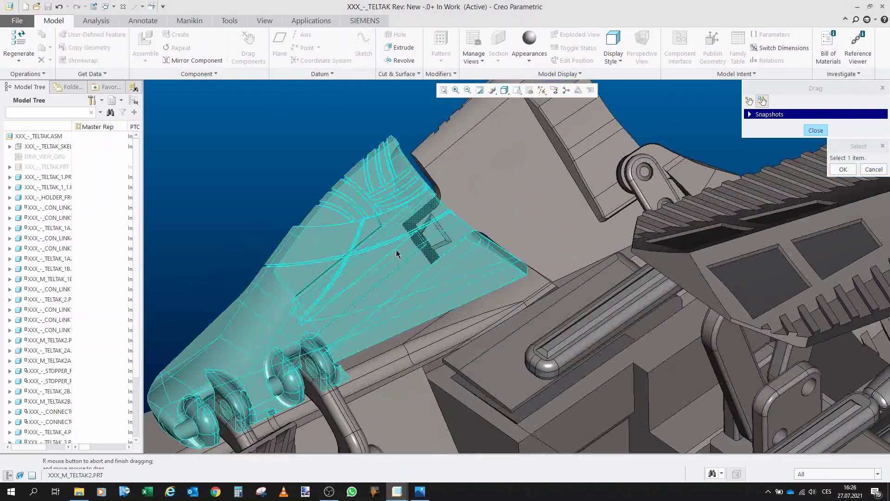
pyautogui.scroll(8, 406, 249)
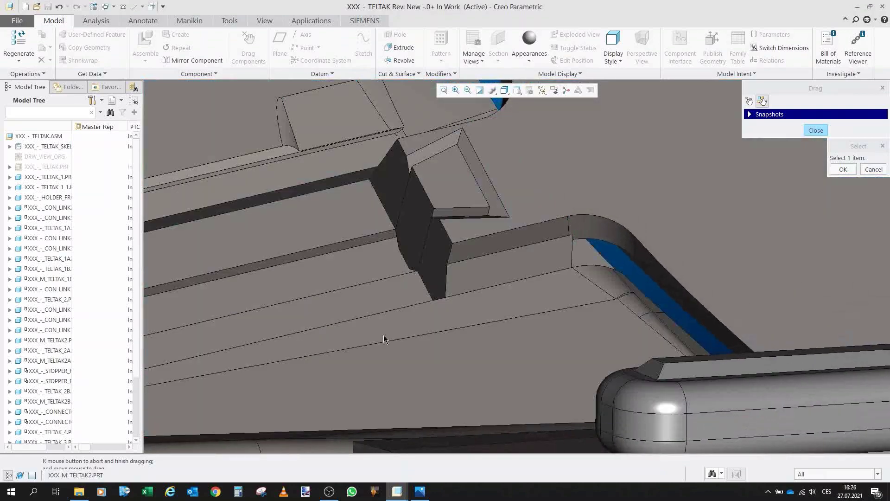
pyautogui.scroll(-10, 371, 250)
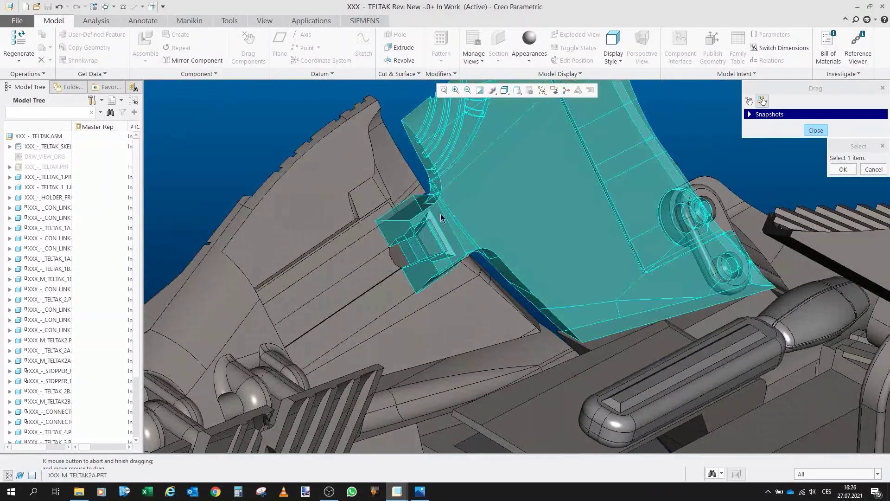
# - Move the front wing panel farther toward the ship's rear, shifting its notched end along the rear wing panel
pyautogui.scroll(5, 398, 245)
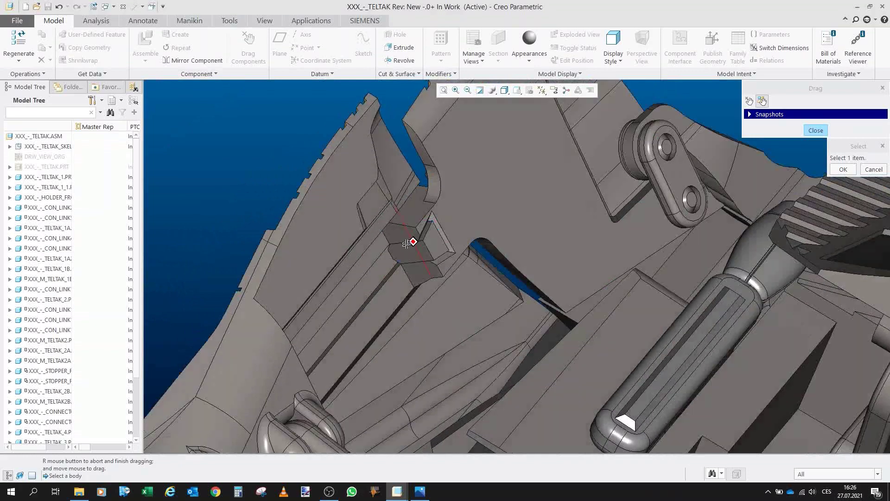
pyautogui.scroll(-5, 406, 243)
pyautogui.click(447, 210)
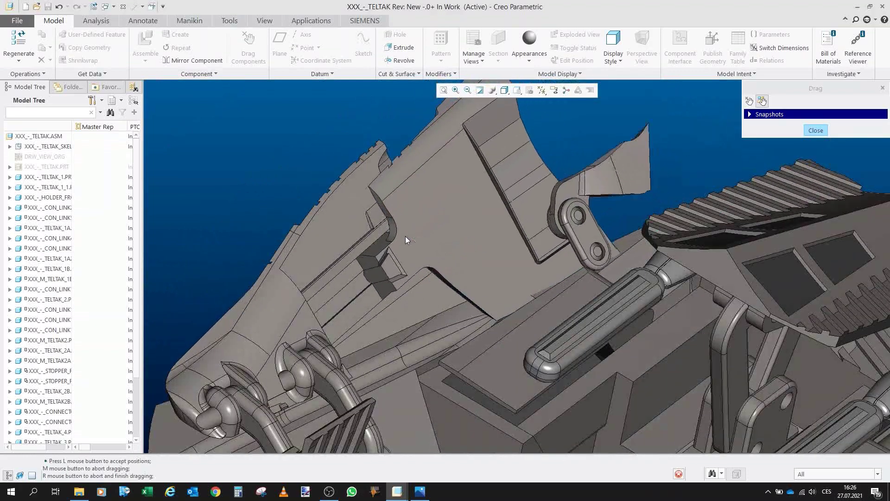
pyautogui.click(313, 284)
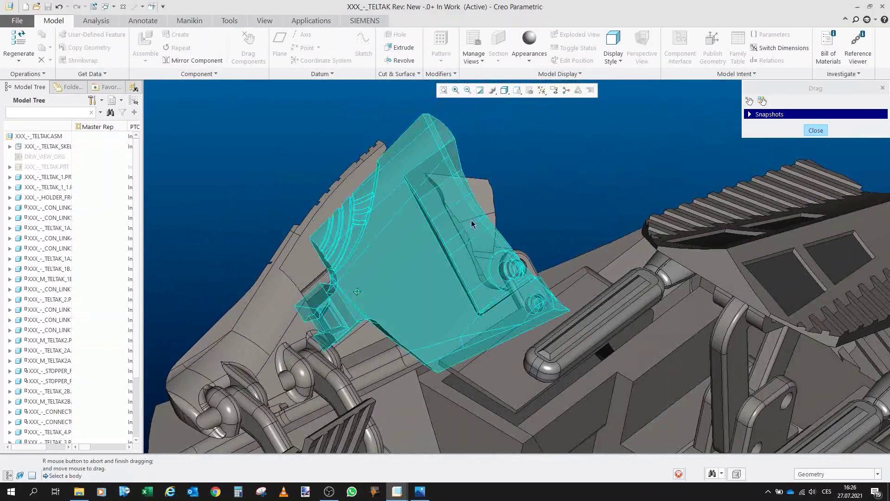
# - Examine the raised wing panel and the open underside of the ship from behind and from the opposite side
pyautogui.scroll(3, 471, 224)
pyautogui.scroll(-8, 453, 225)
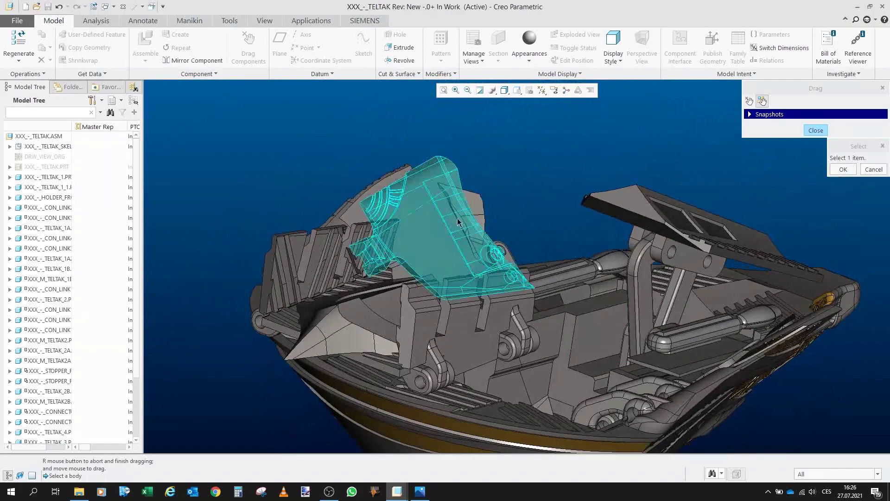
pyautogui.scroll(-2, 454, 218)
pyautogui.moveTo(444, 203); pyautogui.dragTo(503, 232)
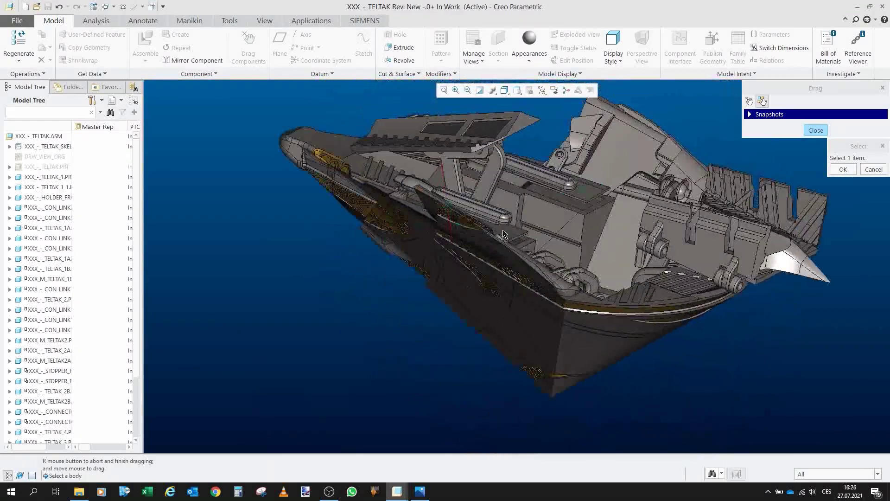
pyautogui.scroll(-2, 504, 231)
pyautogui.scroll(4, 584, 210)
pyautogui.moveTo(584, 210)
pyautogui.mouseDown()
pyautogui.moveTo(591, 231)
pyautogui.moveTo(594, 211)
pyautogui.mouseUp()
pyautogui.scroll(-2, 603, 226)
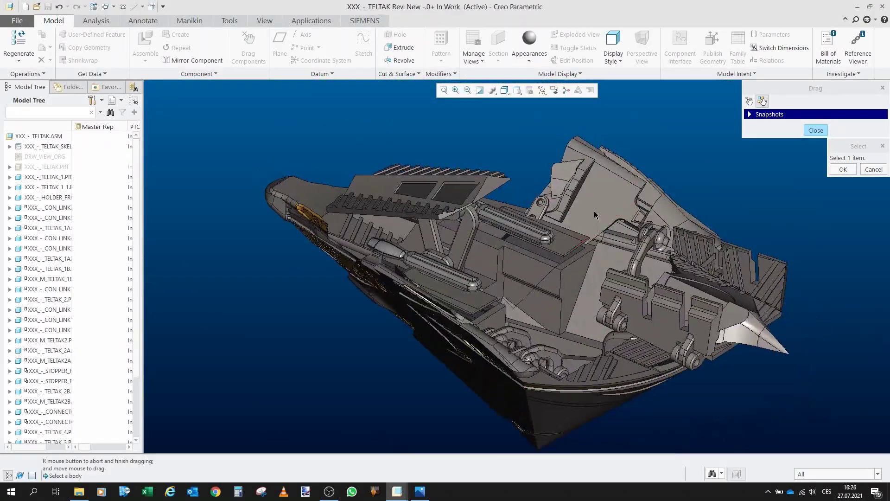
# - Switch to point dragging and fold the raised wing panels down into the hull
pyautogui.click(750, 101)
pyautogui.click(647, 250)
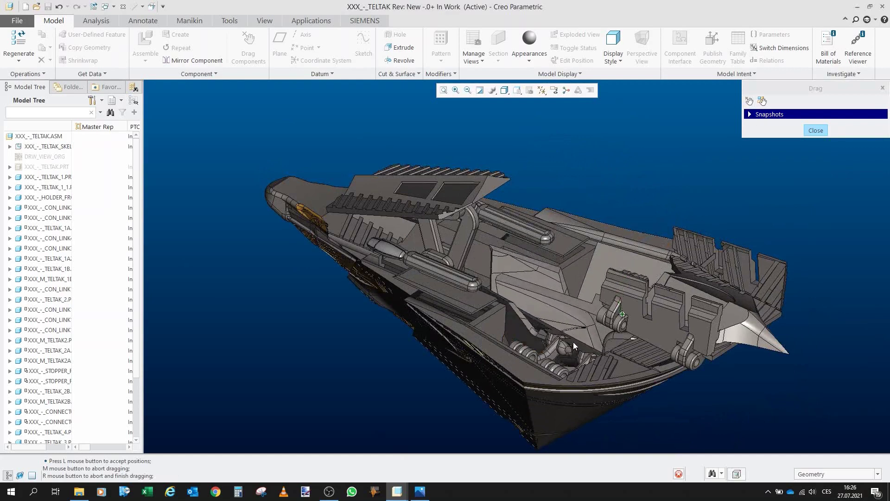
pyautogui.click(630, 350)
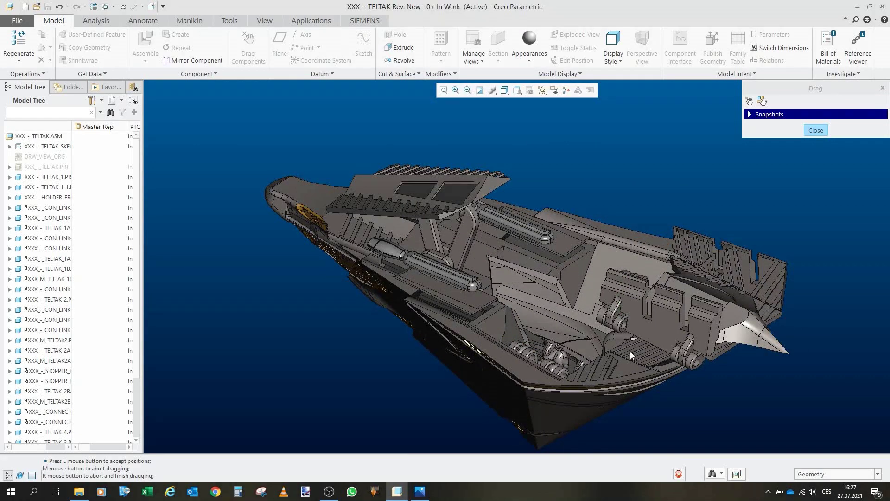
# - Examine the folded wing panels and their links inside the open hull from below and from behind
pyautogui.scroll(5, 544, 250)
pyautogui.moveTo(544, 250); pyautogui.dragTo(576, 278)
pyautogui.scroll(-5, 577, 277)
pyautogui.click(577, 273)
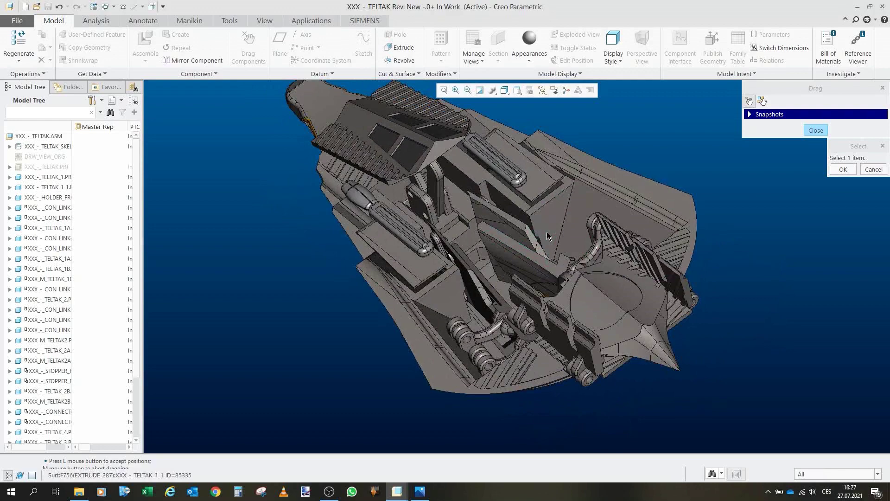
pyautogui.moveTo(558, 226); pyautogui.dragTo(581, 220)
pyautogui.moveTo(563, 250); pyautogui.dragTo(563, 225)
pyautogui.scroll(2, 503, 201)
pyautogui.scroll(-2, 560, 198)
pyautogui.moveTo(563, 275); pyautogui.dragTo(565, 274)
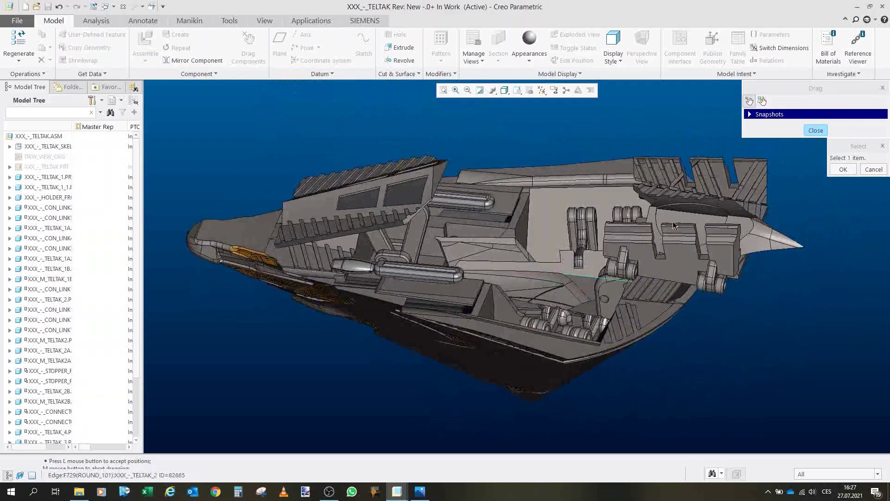
# - Close the ship's underside by swinging the rear section, its side flaps and the four-window section back into the hull
pyautogui.click(690, 240)
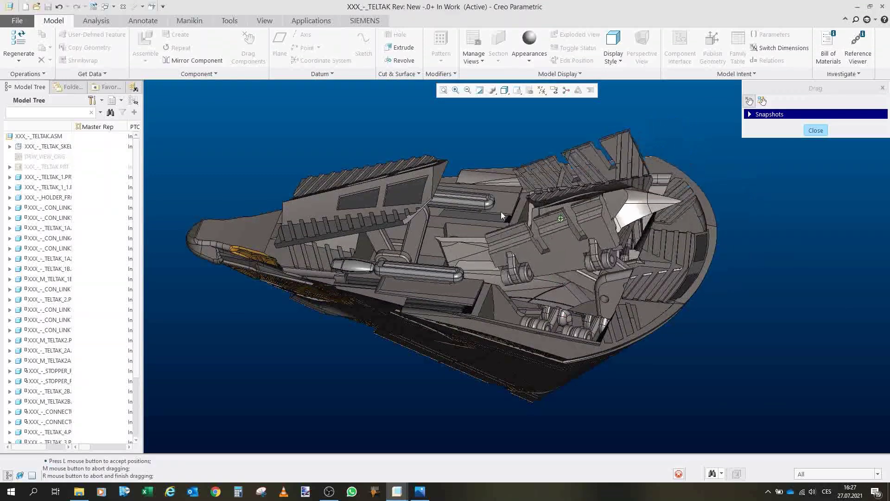
pyautogui.click(516, 274)
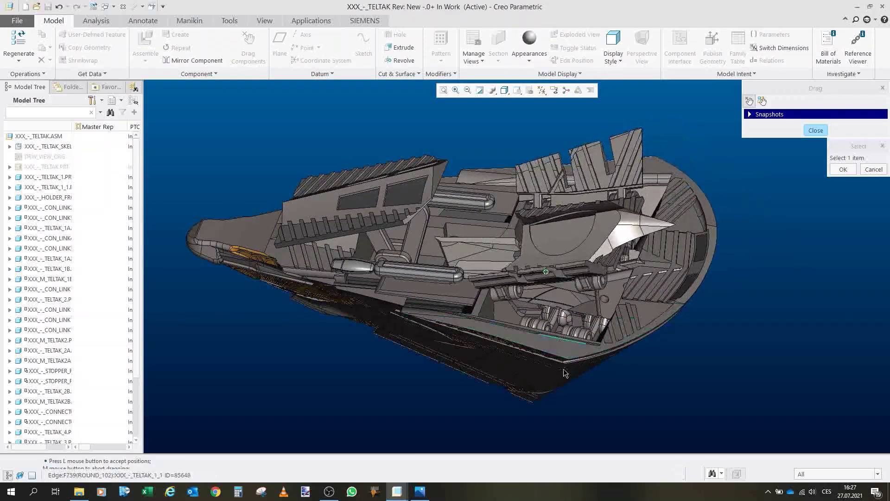
pyautogui.click(586, 261)
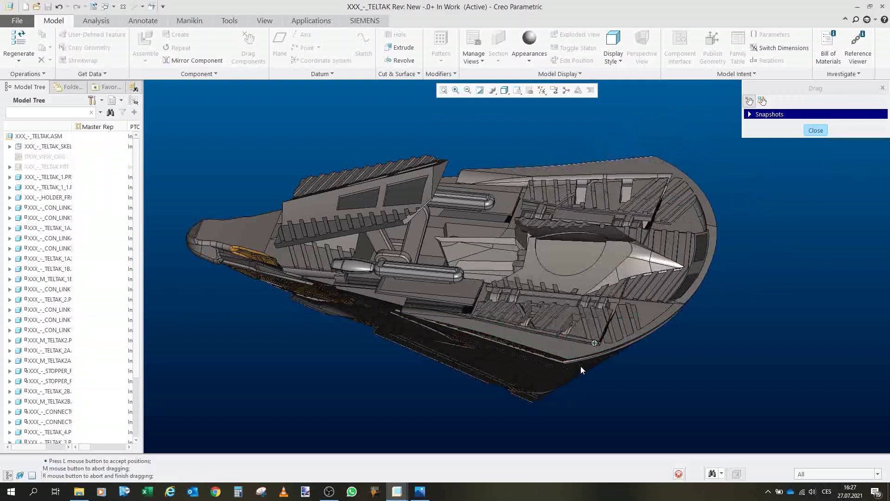
pyautogui.click(588, 384)
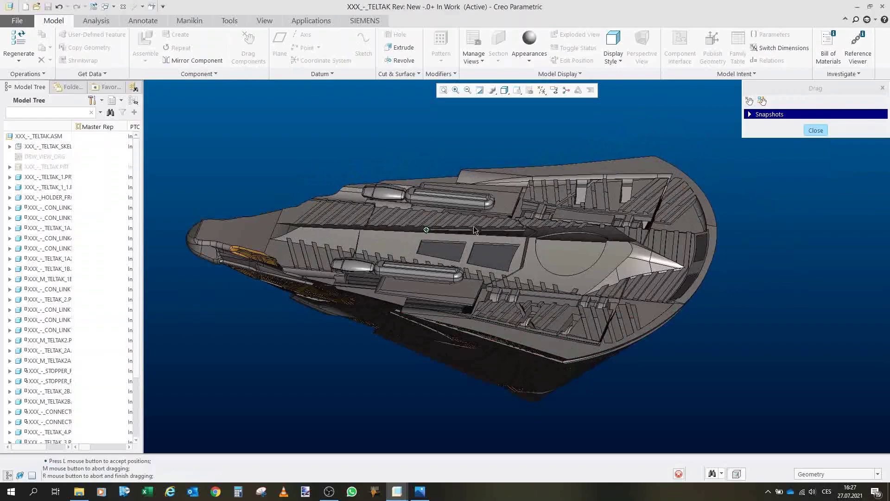
pyautogui.click(474, 231)
# - Slide the side hull panel carrying the gold ornament and engine pod backward along the ship's flank
pyautogui.moveTo(472, 230); pyautogui.dragTo(465, 350)
pyautogui.scroll(3, 479, 325)
pyautogui.scroll(-4, 458, 224)
pyautogui.moveTo(459, 224)
pyautogui.mouseDown()
pyautogui.moveTo(478, 218)
pyautogui.moveTo(524, 231)
pyautogui.moveTo(505, 234)
pyautogui.mouseUp()
pyautogui.scroll(2, 498, 234)
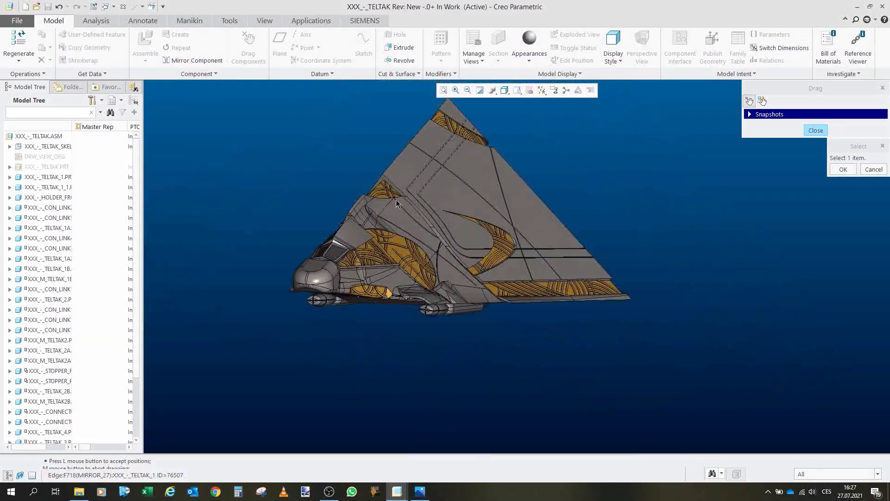
pyautogui.moveTo(401, 224); pyautogui.dragTo(418, 240)
pyautogui.scroll(-4, 416, 252)
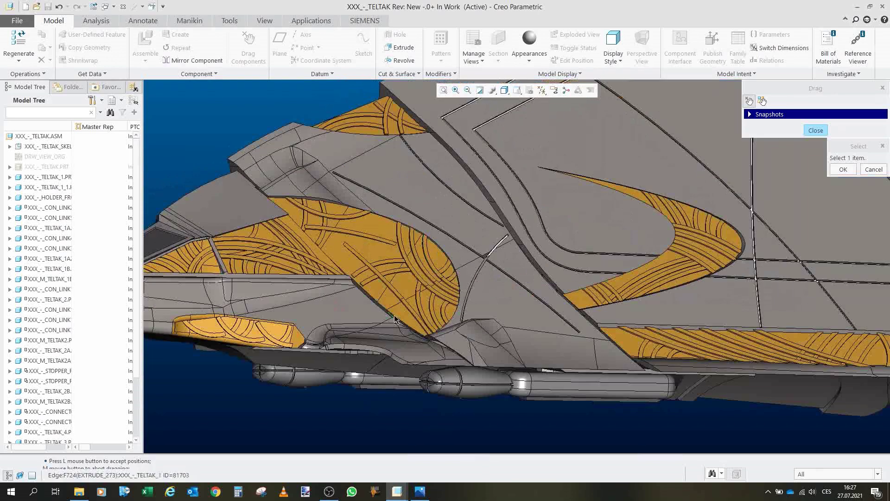
pyautogui.click(374, 348)
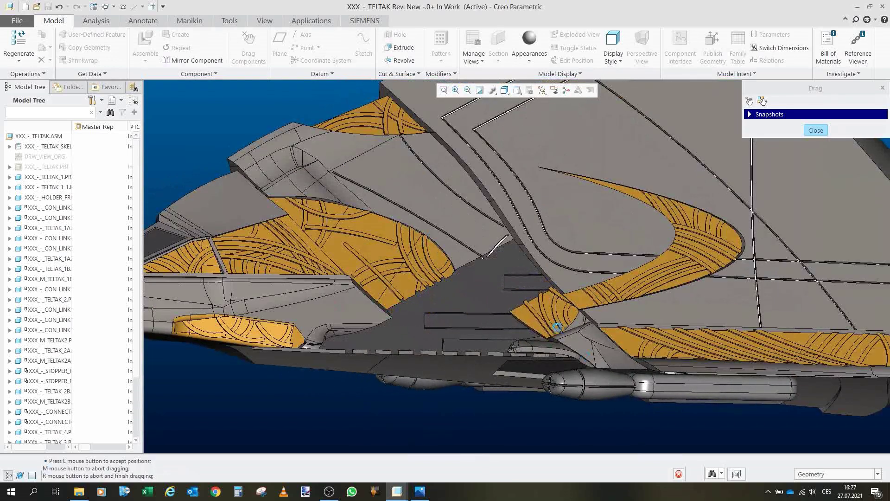
pyautogui.click(557, 327)
# - Examine the dark slotted recess uncovered by the retracted side panel close up and from below
pyautogui.scroll(2, 528, 308)
pyautogui.moveTo(529, 307)
pyautogui.mouseDown()
pyautogui.moveTo(609, 314)
pyautogui.moveTo(529, 308)
pyautogui.mouseUp()
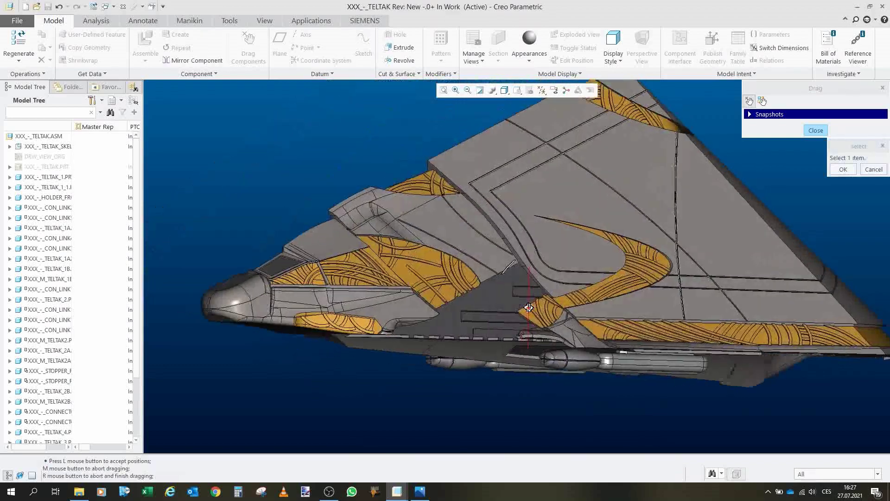
pyautogui.scroll(4, 528, 308)
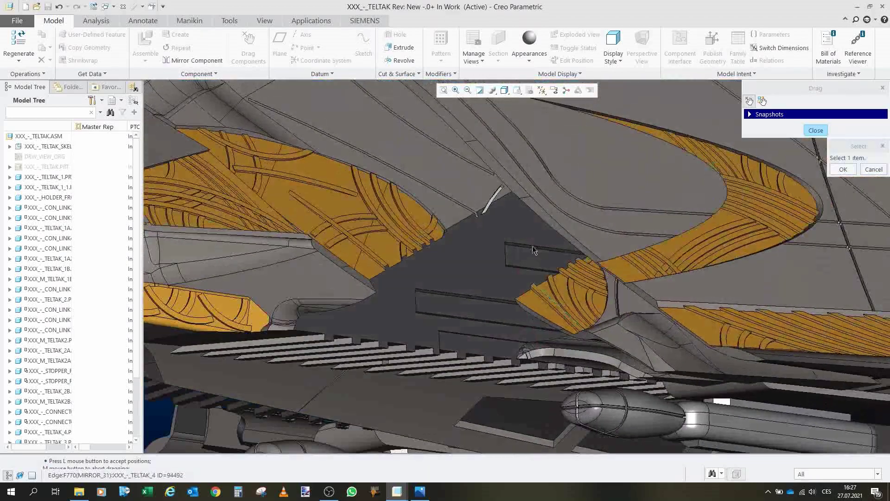
pyautogui.scroll(3, 539, 251)
pyautogui.moveTo(539, 252); pyautogui.dragTo(520, 301)
pyautogui.moveTo(537, 268); pyautogui.dragTo(500, 286)
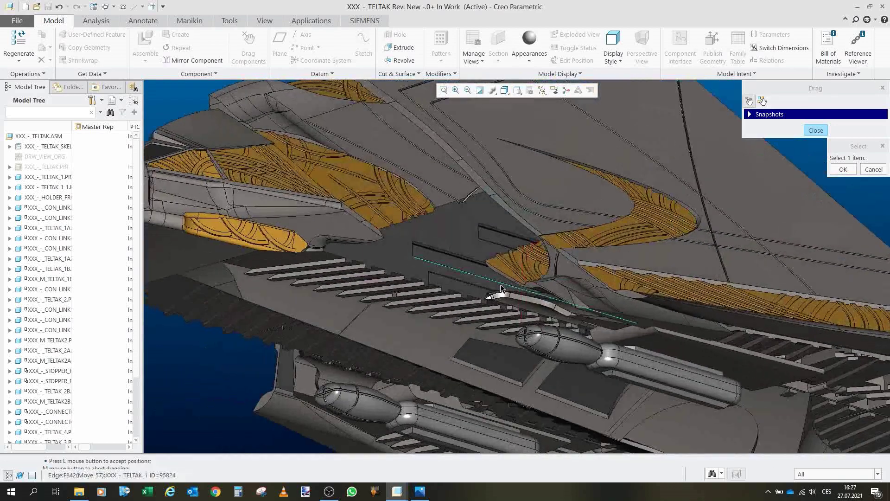
pyautogui.scroll(-2, 494, 273)
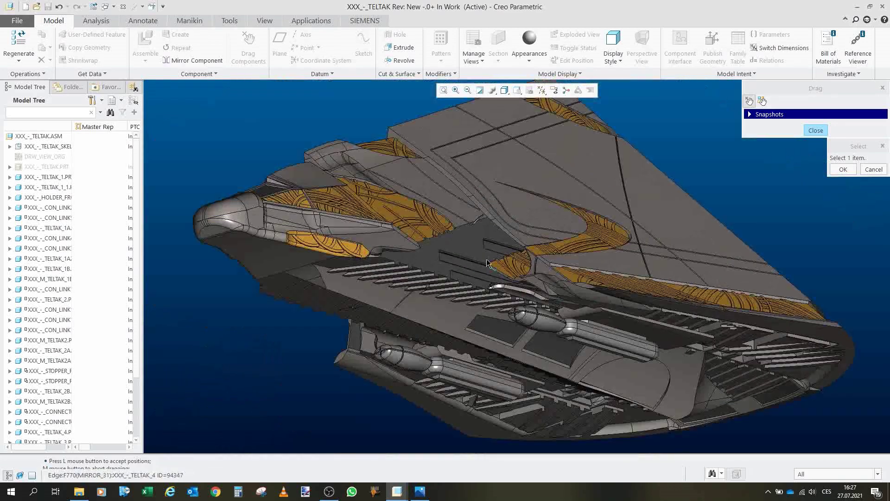
# - Examine the whole ship in side view and the slotted surface between the ornamented front hull and the pyramid
pyautogui.moveTo(448, 277); pyautogui.dragTo(532, 283)
pyautogui.scroll(2, 486, 280)
pyautogui.scroll(-2, 470, 186)
pyautogui.moveTo(469, 187); pyautogui.dragTo(454, 217)
pyautogui.scroll(2, 533, 217)
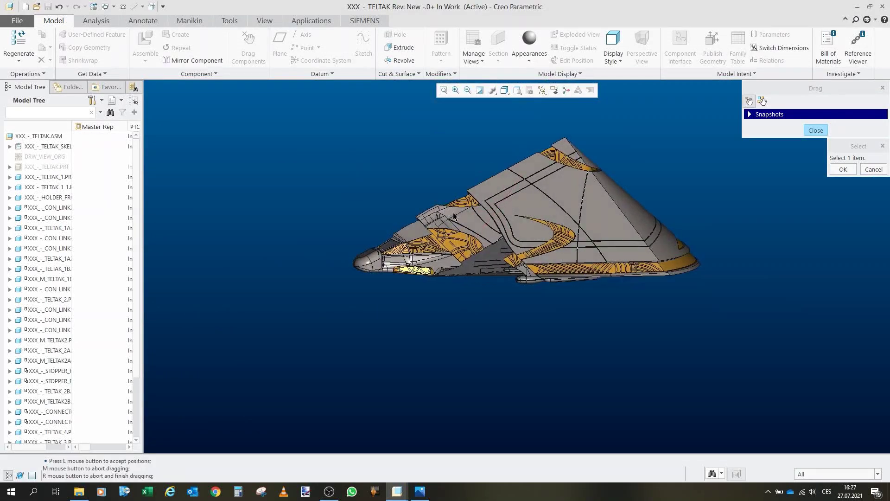
pyautogui.scroll(4, 463, 201)
pyautogui.scroll(-2, 463, 204)
pyautogui.scroll(3, 507, 304)
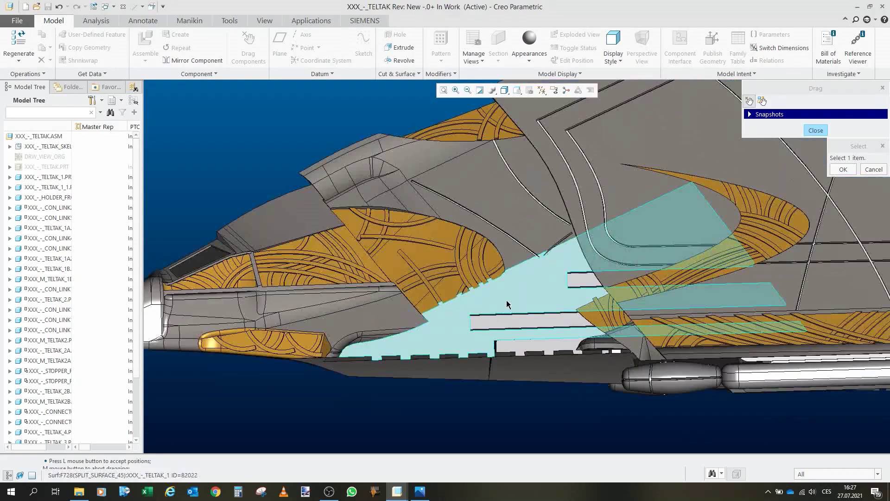
pyautogui.moveTo(507, 300); pyautogui.dragTo(522, 301)
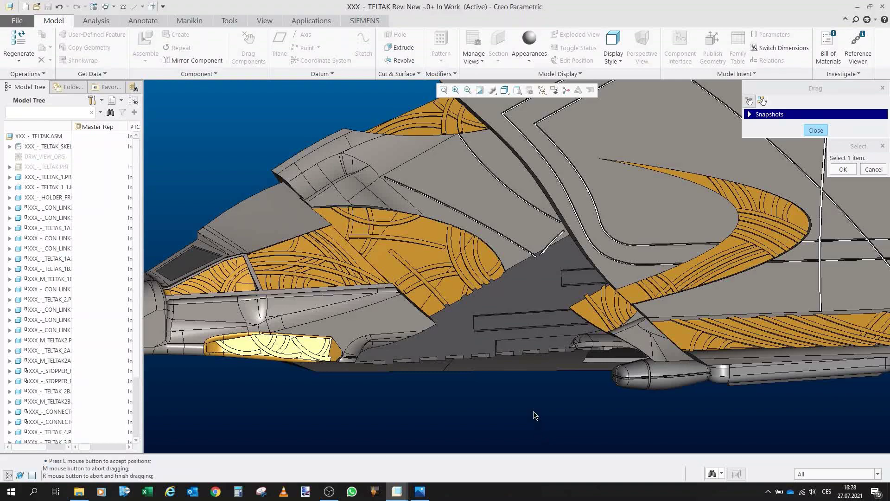
# - Leave component dragging and view the whole ship from its opposite side
pyautogui.scroll(5, 515, 293)
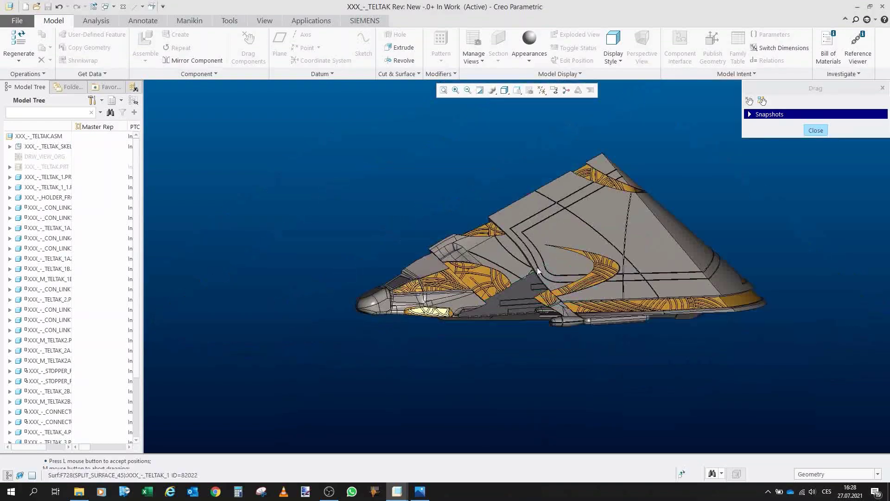
pyautogui.moveTo(544, 264)
pyautogui.mouseDown()
pyautogui.moveTo(610, 267)
pyautogui.moveTo(566, 263)
pyautogui.moveTo(593, 267)
pyautogui.mouseUp()
pyautogui.scroll(-5, 522, 258)
pyautogui.scroll(4, 537, 280)
pyautogui.moveTo(481, 269)
pyautogui.mouseDown()
pyautogui.moveTo(514, 266)
pyautogui.moveTo(477, 242)
pyautogui.moveTo(469, 269)
pyautogui.mouseUp()
pyautogui.middleClick(476, 354)
pyautogui.scroll(3, 475, 354)
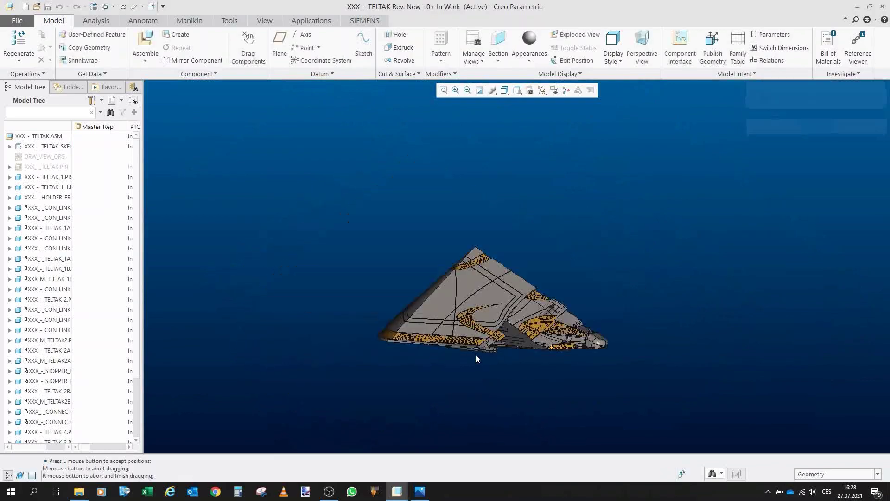
# - Examine the closed underside with its engine pods, four windows and circular outline
pyautogui.scroll(-7, 485, 326)
pyautogui.moveTo(485, 326)
pyautogui.mouseDown()
pyautogui.moveTo(517, 307)
pyautogui.moveTo(554, 240)
pyautogui.mouseUp()
pyautogui.scroll(5, 533, 320)
pyautogui.scroll(-4, 530, 315)
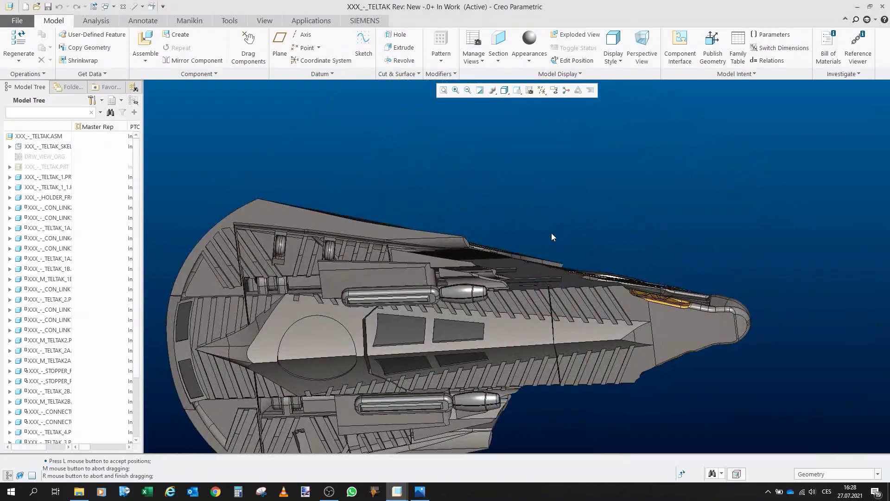
pyautogui.scroll(-2, 378, 276)
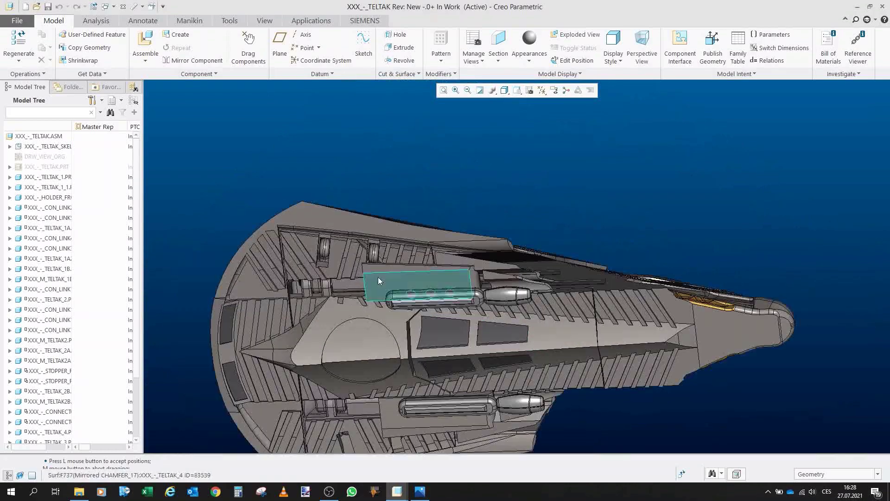
pyautogui.moveTo(377, 277); pyautogui.dragTo(413, 252)
pyautogui.scroll(2, 413, 252)
pyautogui.moveTo(442, 307); pyautogui.dragTo(431, 298)
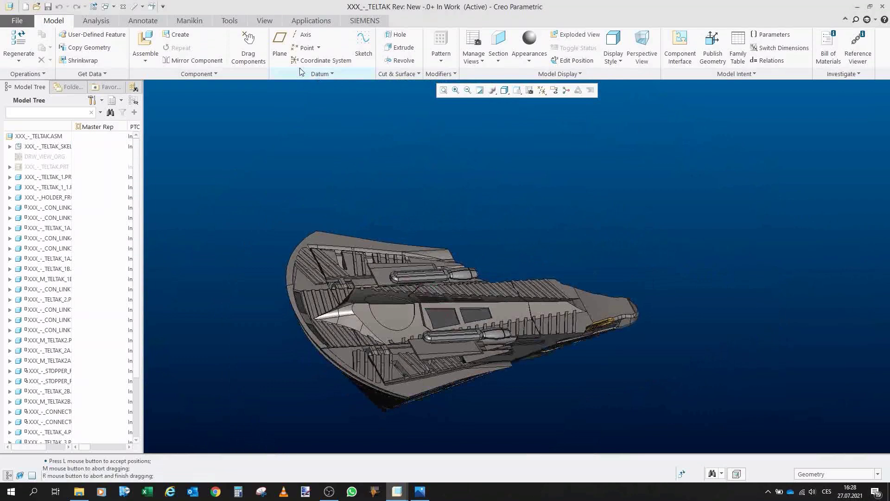
# - Start dragging components and swing the four-window underside section open toward the nose
pyautogui.click(249, 48)
pyautogui.scroll(-3, 454, 300)
pyautogui.click(453, 300)
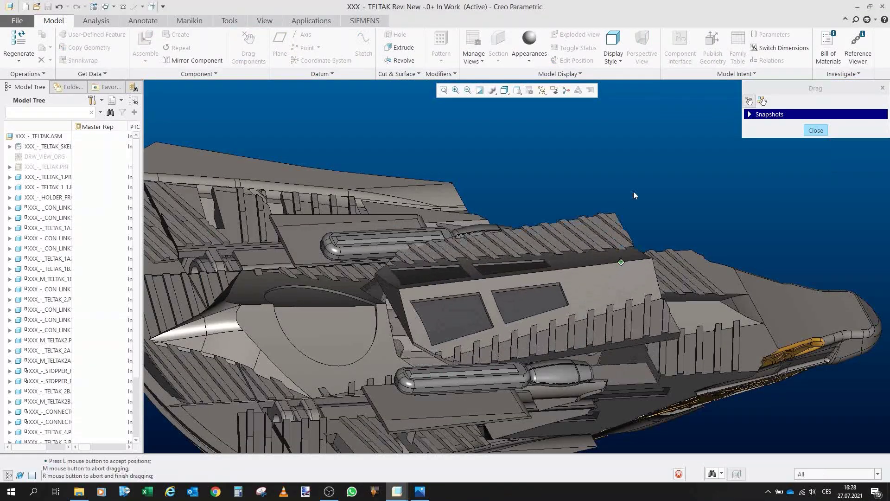
pyautogui.click(718, 340)
# - Examine the connecting links beneath the opened four-window section close up and in the context of the whole underside
pyautogui.scroll(-3, 635, 355)
pyautogui.moveTo(586, 341); pyautogui.dragTo(382, 318)
pyautogui.scroll(-3, 383, 318)
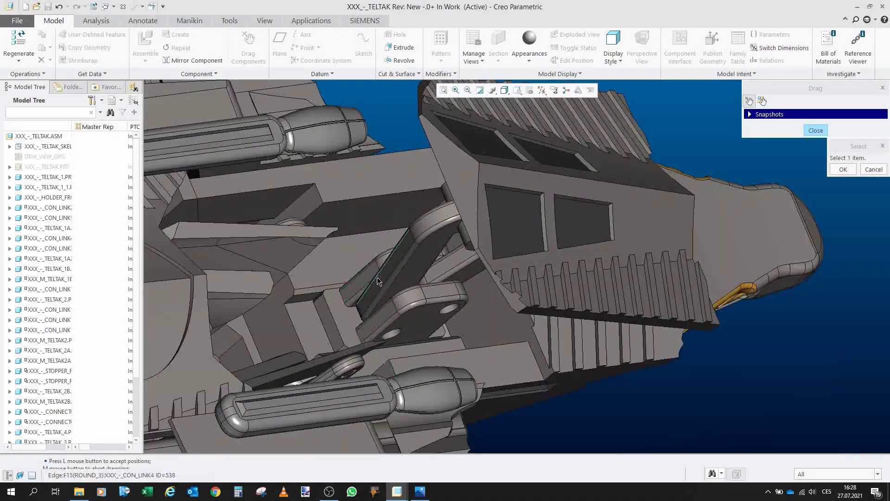
pyautogui.click(375, 274)
pyautogui.moveTo(374, 274); pyautogui.dragTo(357, 253)
pyautogui.scroll(-5, 357, 252)
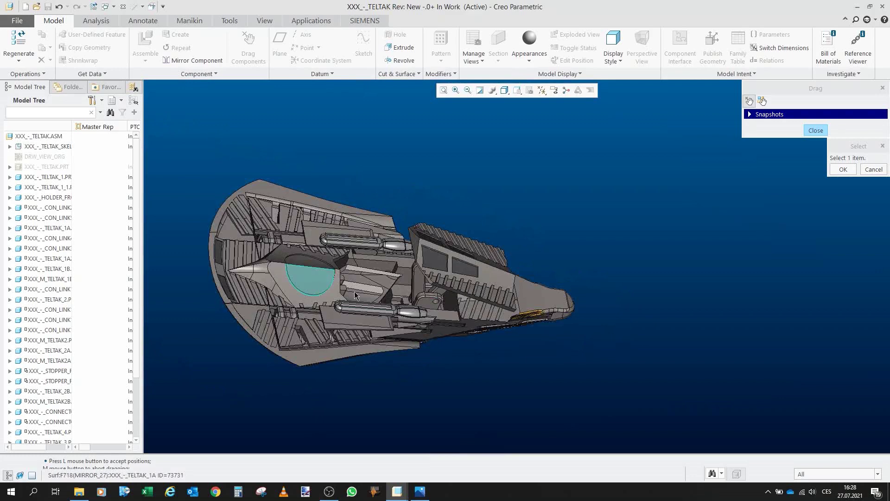
# - Swing the four-window underside section back flush with the hull and finish dragging components
pyautogui.scroll(5, 436, 309)
pyautogui.click(489, 206)
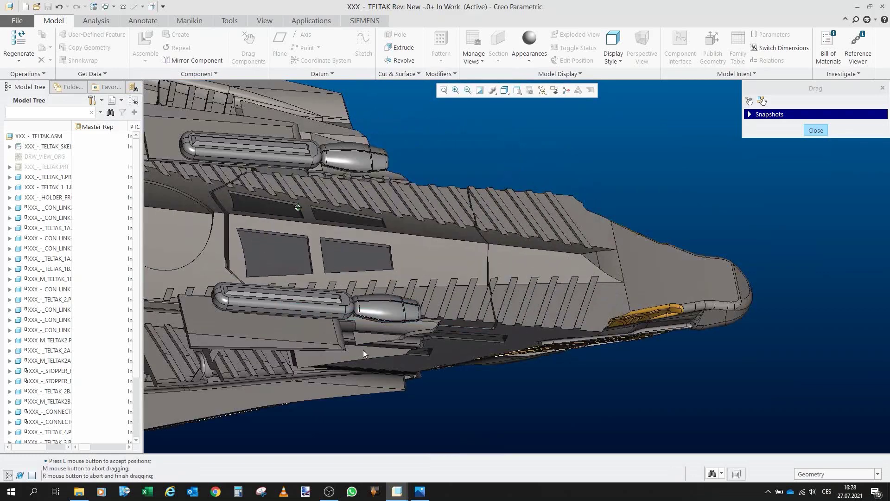
pyautogui.click(476, 251)
pyautogui.middleClick(459, 278)
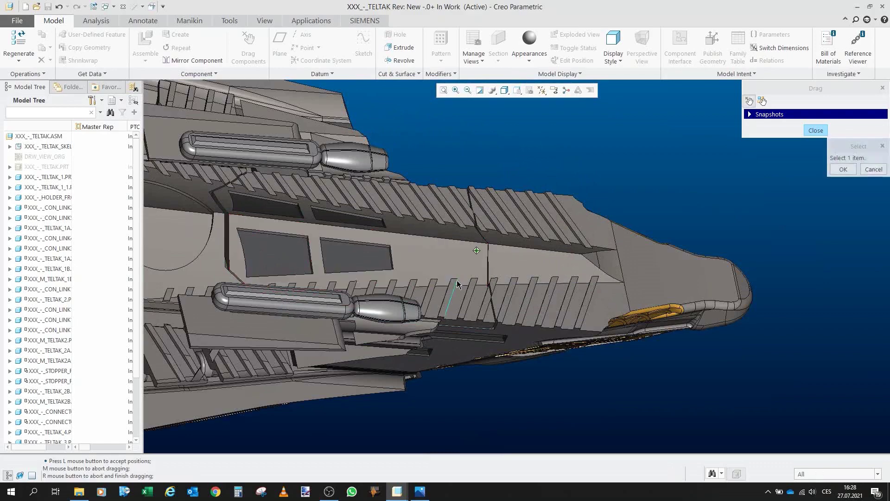
pyautogui.middleClick(457, 279)
pyautogui.middleClick(457, 280)
# - Examine the closed ship from both sides and slightly below, including the gold-patterned hull, the pyramid and the engine pods
pyautogui.scroll(-5, 468, 252)
pyautogui.moveTo(423, 249); pyautogui.dragTo(390, 345)
pyautogui.scroll(5, 441, 213)
pyautogui.click(448, 219)
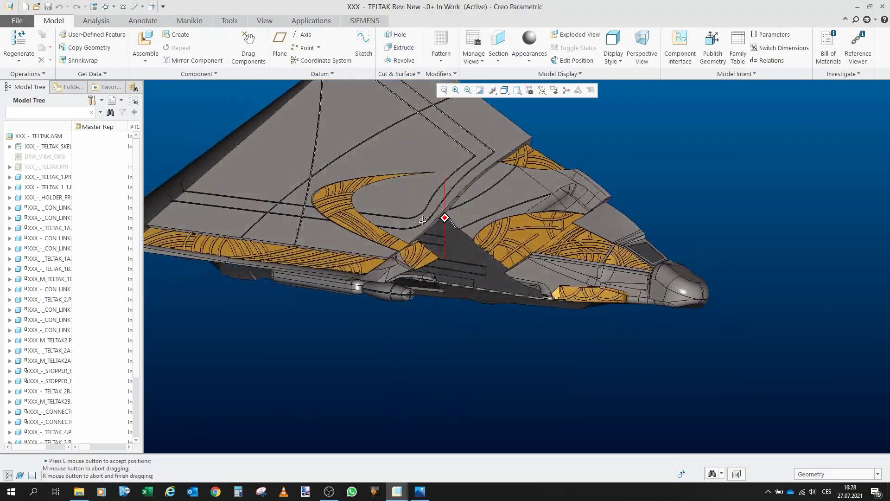
pyautogui.moveTo(365, 218); pyautogui.dragTo(341, 213)
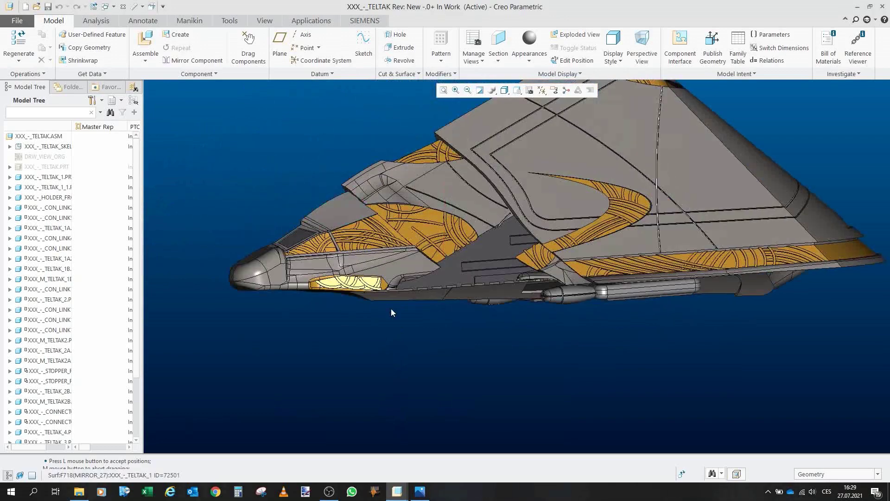
pyautogui.scroll(-5, 390, 306)
pyautogui.moveTo(464, 266); pyautogui.dragTo(472, 262)
pyautogui.scroll(2, 443, 233)
pyautogui.moveTo(444, 231)
pyautogui.mouseDown()
pyautogui.moveTo(453, 260)
pyautogui.moveTo(468, 222)
pyautogui.mouseUp()
pyautogui.scroll(2, 444, 382)
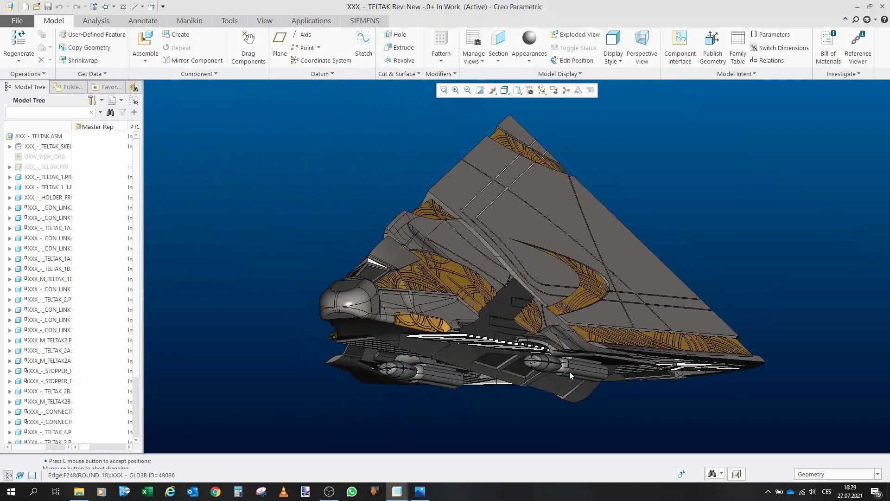
pyautogui.moveTo(462, 345); pyautogui.dragTo(643, 366)
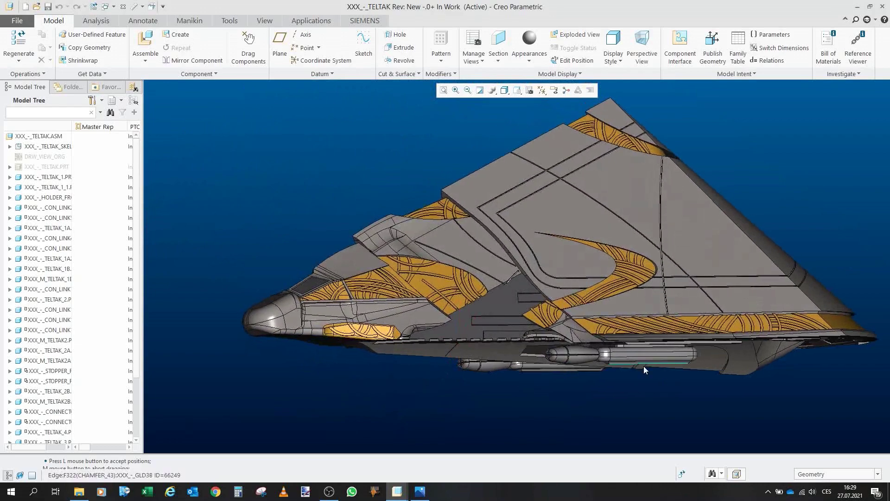
pyautogui.scroll(-2, 655, 360)
pyautogui.moveTo(636, 334)
pyautogui.mouseDown()
pyautogui.moveTo(719, 360)
pyautogui.moveTo(732, 345)
pyautogui.mouseUp()
pyautogui.scroll(2, 719, 360)
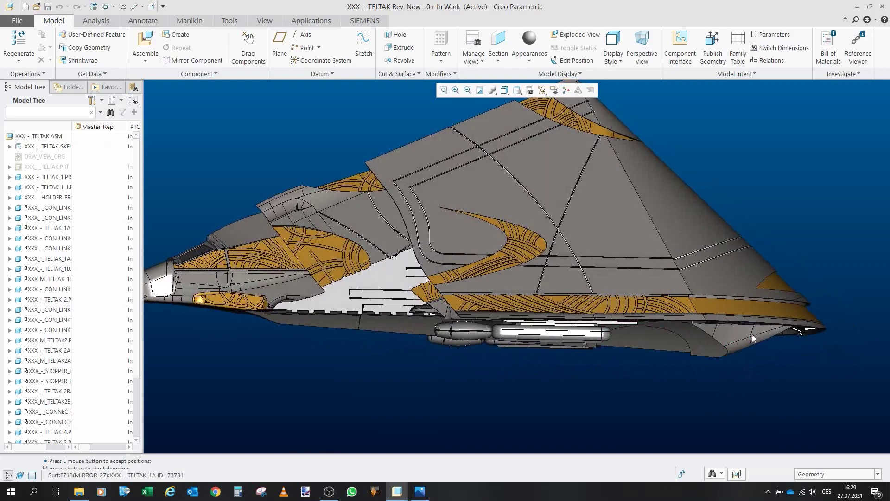
pyautogui.scroll(-2, 691, 340)
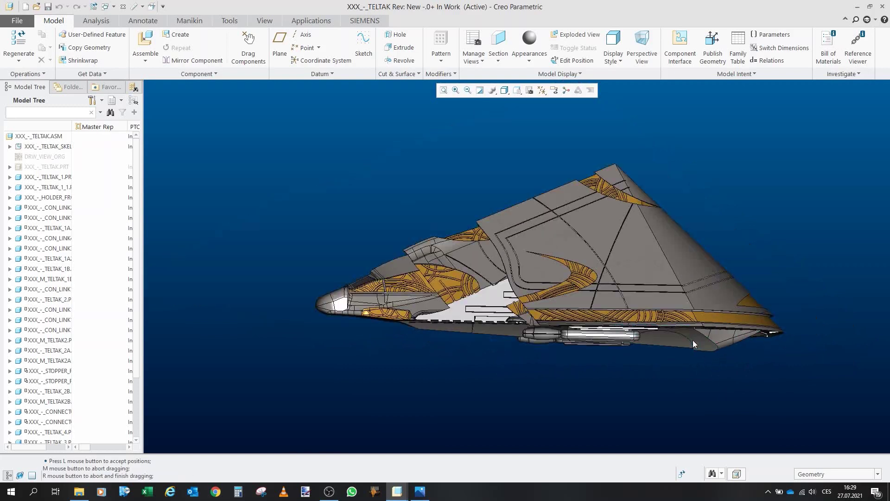
pyautogui.moveTo(688, 338); pyautogui.dragTo(685, 299)
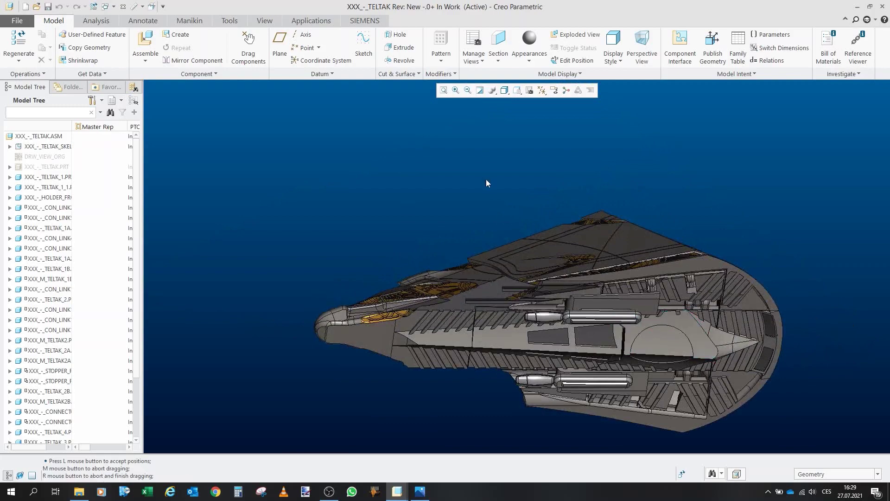
# - Examine the closed underside and the lower nose surface close up, and the whole ship from the front and side
pyautogui.scroll(-4, 533, 254)
pyautogui.scroll(6, 596, 292)
pyautogui.moveTo(603, 305)
pyautogui.mouseDown()
pyautogui.moveTo(603, 338)
pyautogui.moveTo(581, 319)
pyautogui.moveTo(592, 320)
pyautogui.mouseUp()
pyautogui.scroll(-3, 598, 335)
pyautogui.moveTo(521, 266)
pyautogui.mouseDown()
pyautogui.moveTo(569, 263)
pyautogui.moveTo(362, 152)
pyautogui.mouseUp()
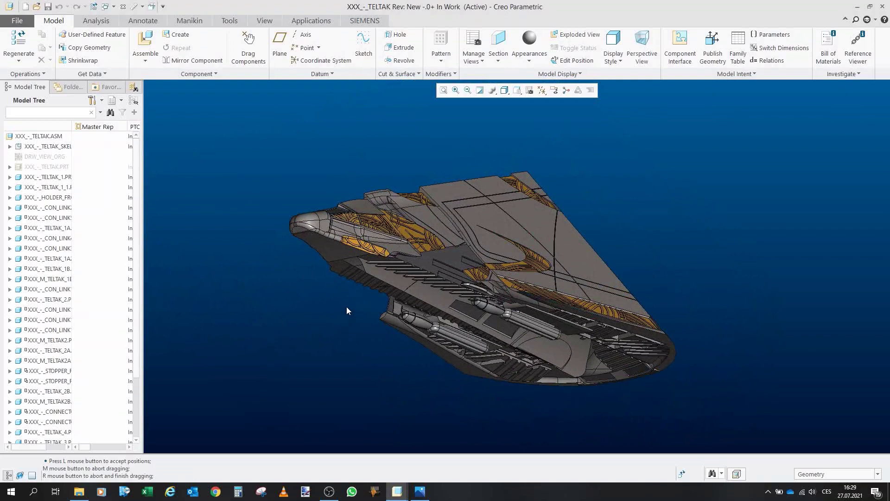
pyautogui.scroll(3, 346, 305)
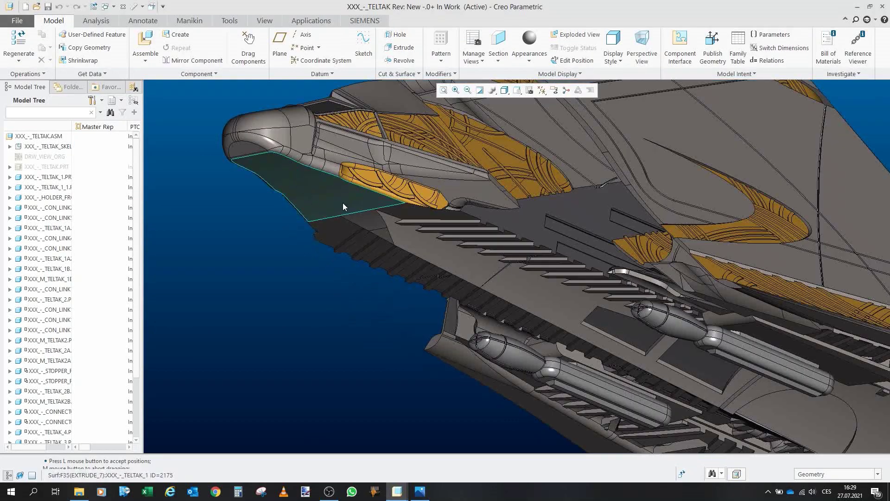
pyautogui.scroll(3, 342, 203)
pyautogui.moveTo(342, 203)
pyautogui.mouseDown()
pyautogui.moveTo(348, 223)
pyautogui.moveTo(372, 214)
pyautogui.moveTo(372, 227)
pyautogui.mouseUp()
pyautogui.scroll(4, 373, 315)
pyautogui.moveTo(408, 287)
pyautogui.mouseDown()
pyautogui.moveTo(399, 259)
pyautogui.moveTo(398, 279)
pyautogui.mouseUp()
pyautogui.scroll(-4, 358, 186)
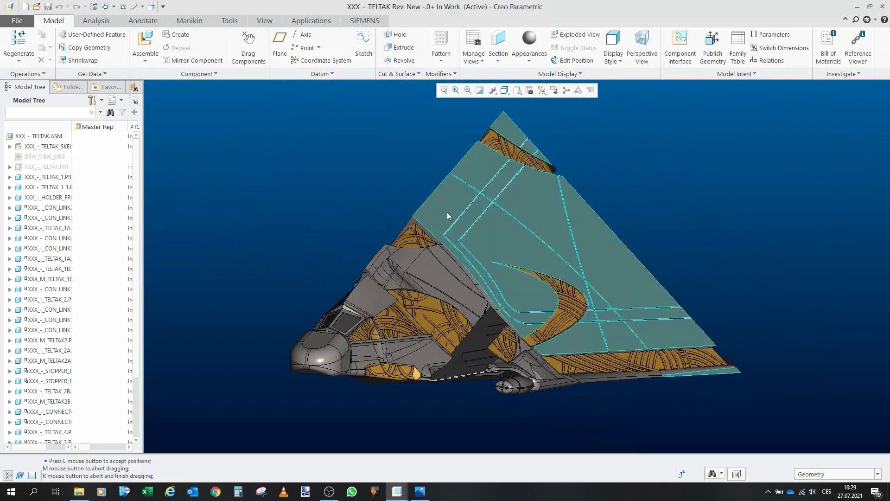
pyautogui.moveTo(447, 212); pyautogui.dragTo(390, 201)
pyautogui.scroll(2, 454, 211)
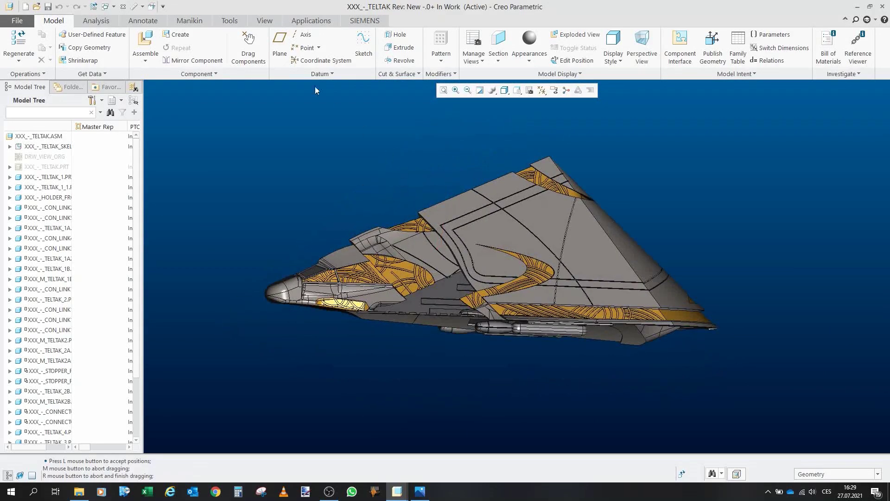
# - Start dragging components and slide the side hull panels with their engine pods forward toward the nose
pyautogui.click(248, 46)
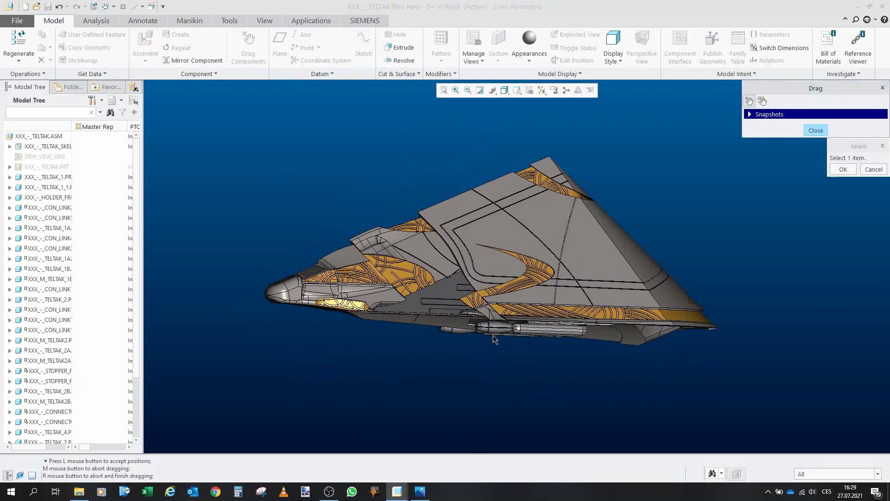
pyautogui.scroll(-8, 493, 338)
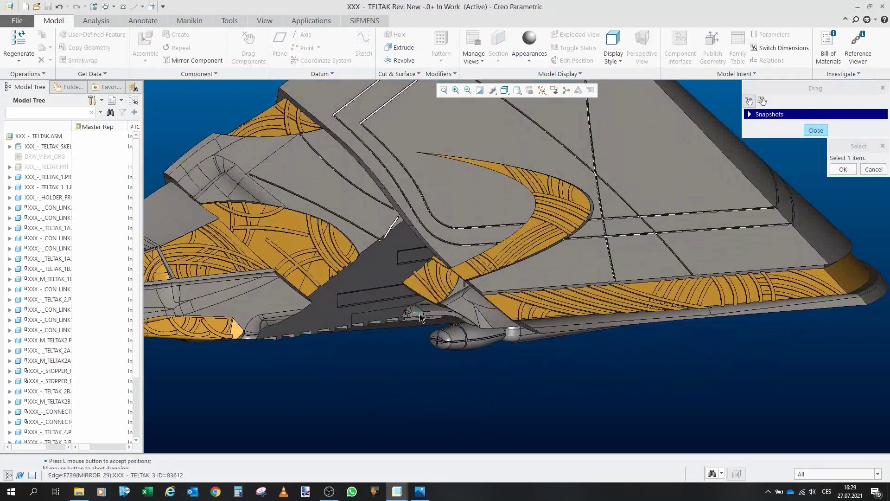
pyautogui.click(420, 318)
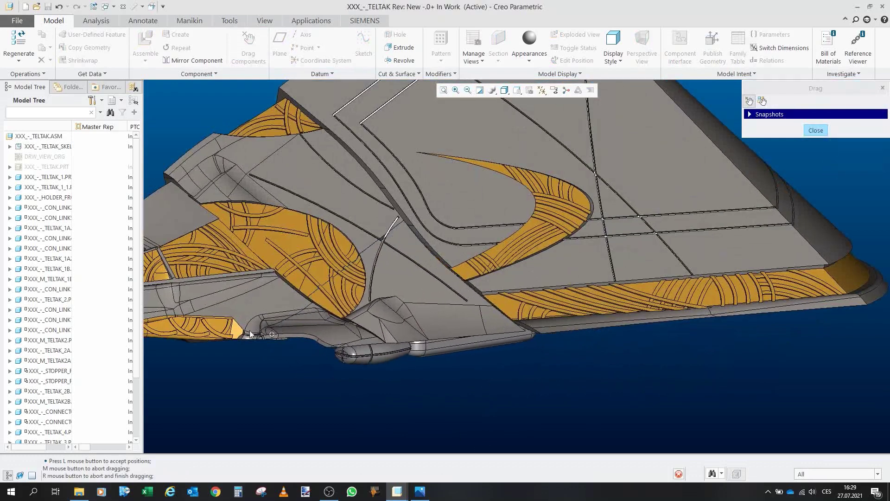
pyautogui.click(462, 284)
pyautogui.moveTo(461, 277); pyautogui.dragTo(439, 224)
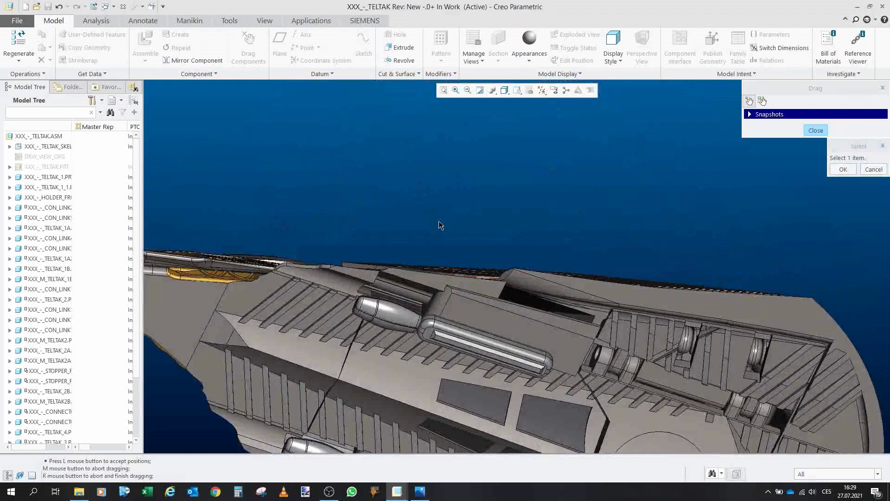
pyautogui.scroll(5, 440, 225)
pyautogui.moveTo(488, 318); pyautogui.dragTo(410, 320)
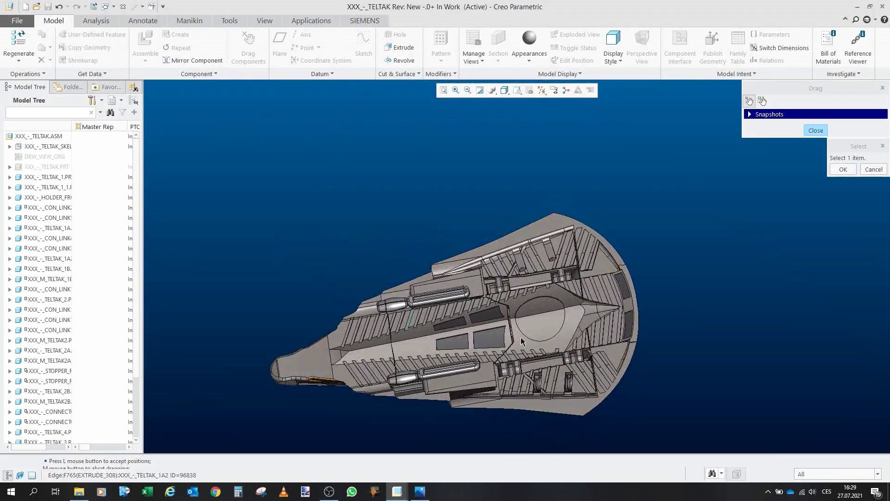
# - Swing the rear underside section with the circular outline open toward the tail and fold its ribbed side flaps
pyautogui.click(597, 305)
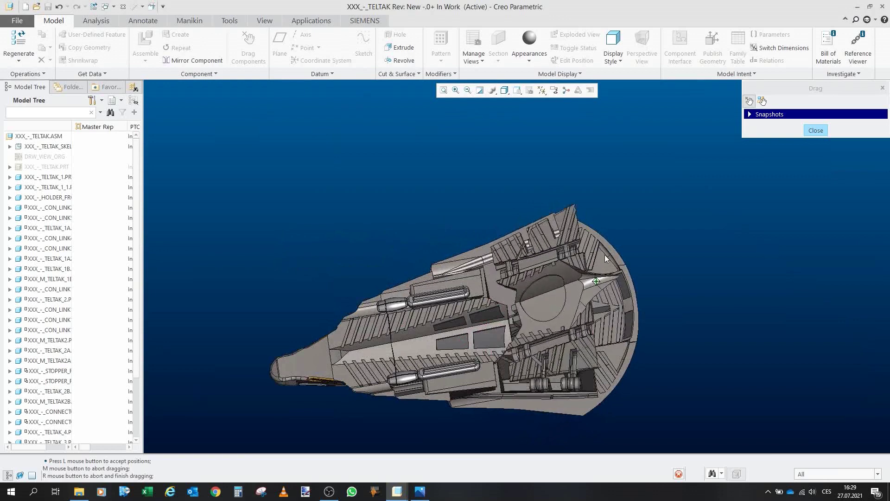
pyautogui.click(719, 329)
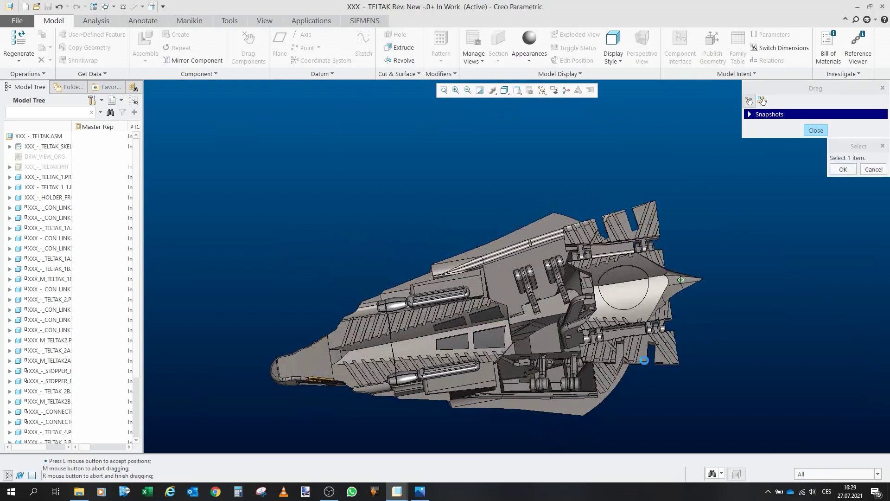
pyautogui.click(644, 361)
pyautogui.click(634, 299)
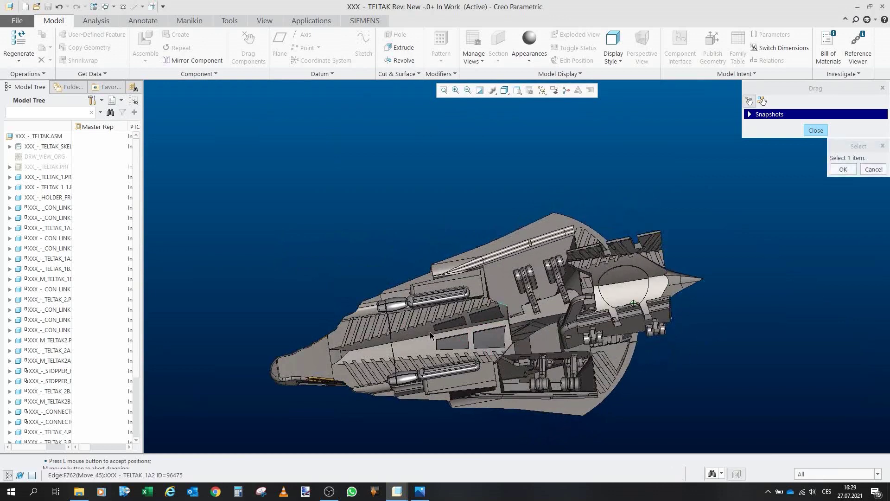
# - Swing the four-window underside section open toward the nose and unfold the linked wing panels out past the hull's sides
pyautogui.click(401, 342)
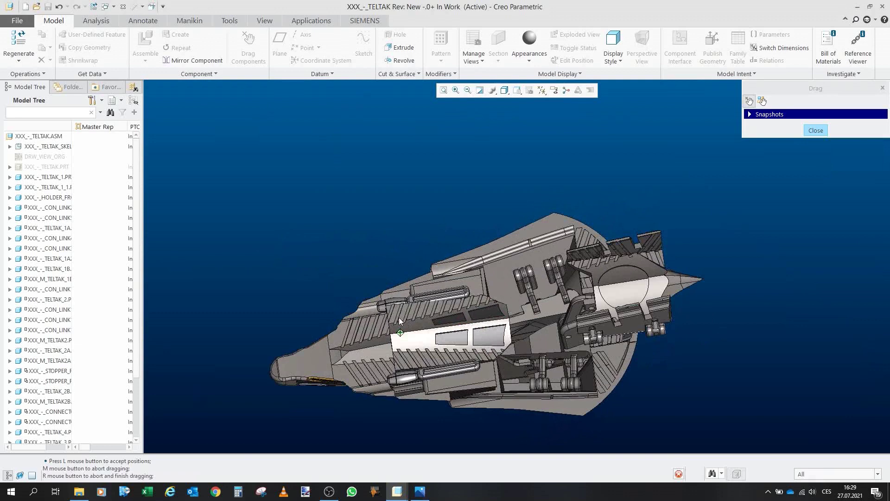
pyautogui.click(241, 350)
pyautogui.click(540, 364)
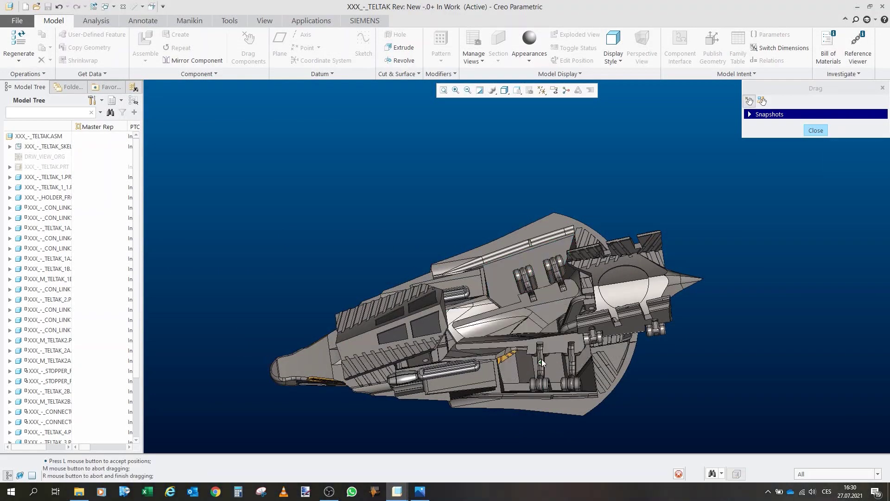
pyautogui.click(537, 391)
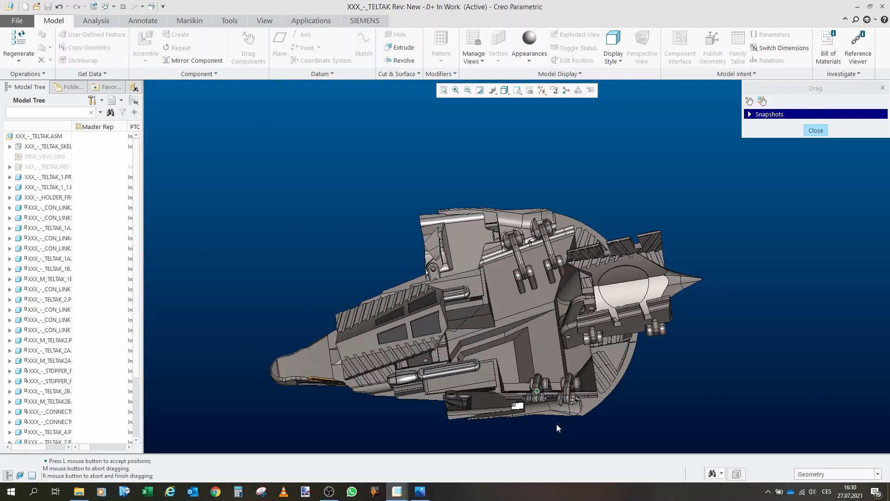
pyautogui.click(466, 165)
# - Switch to body dragging and slide the front part of both unfolded wing panels toward the nose
pyautogui.click(761, 100)
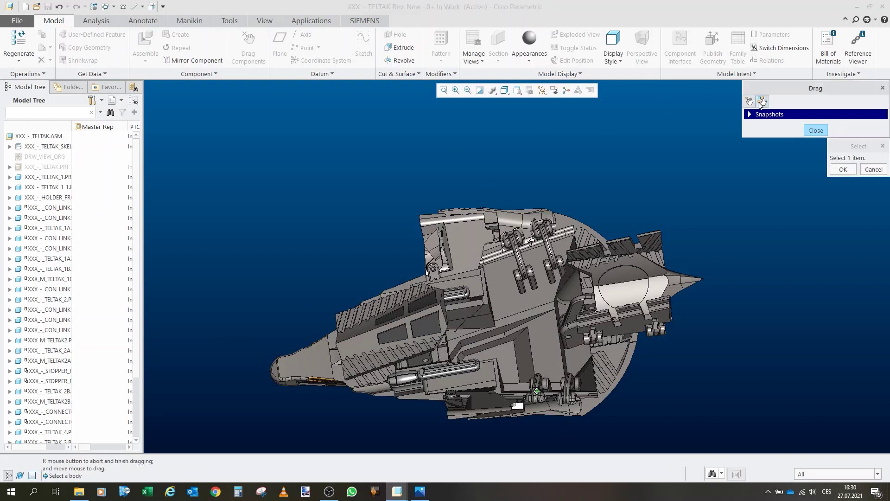
pyautogui.click(465, 241)
pyautogui.click(422, 246)
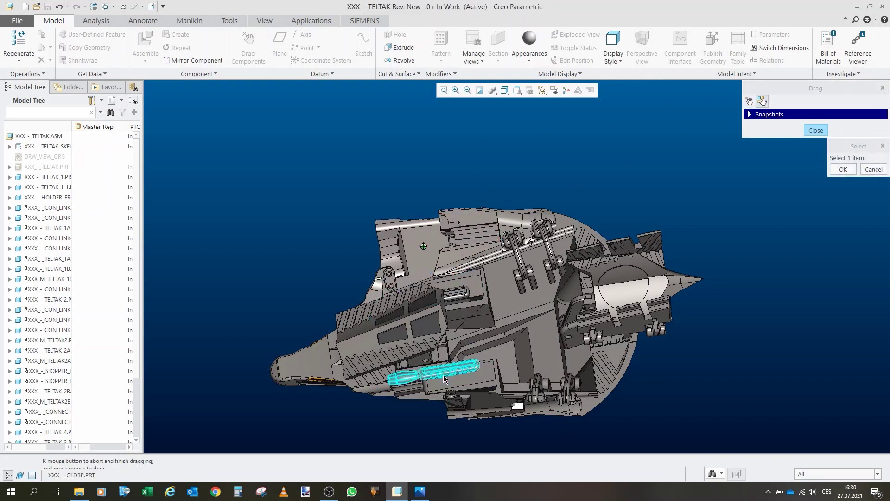
pyautogui.click(478, 405)
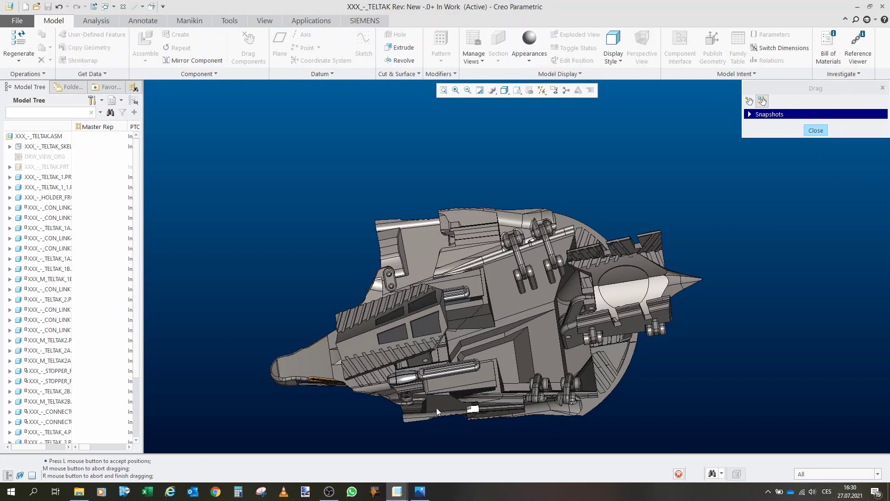
pyautogui.click(413, 407)
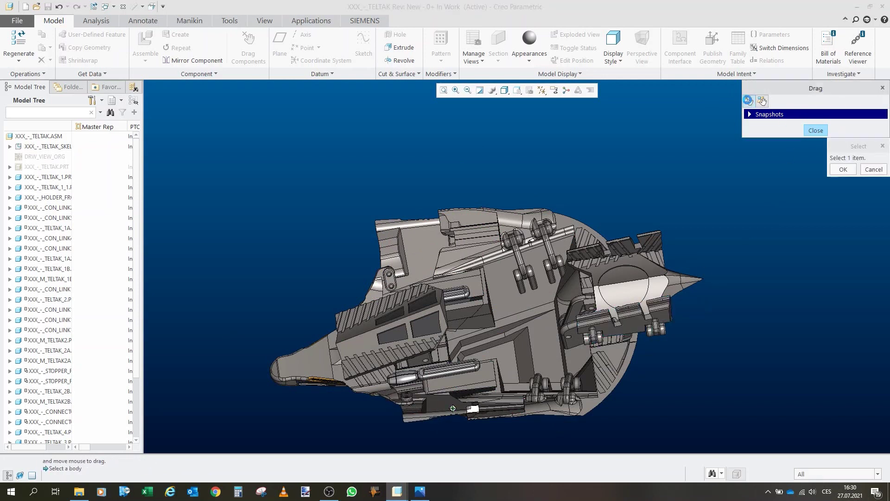
# - Swing the rear circular section and the four-window section back flush with the underside, and finish dragging components
pyautogui.click(676, 286)
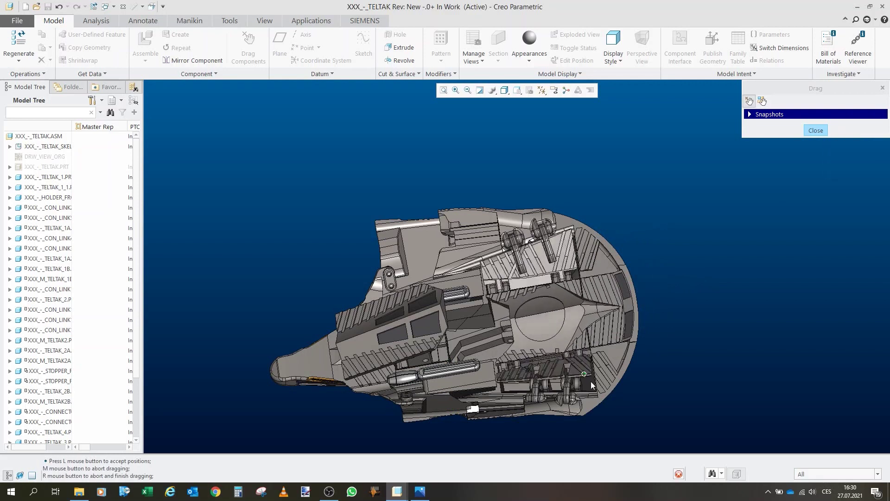
pyautogui.click(606, 403)
pyautogui.click(423, 313)
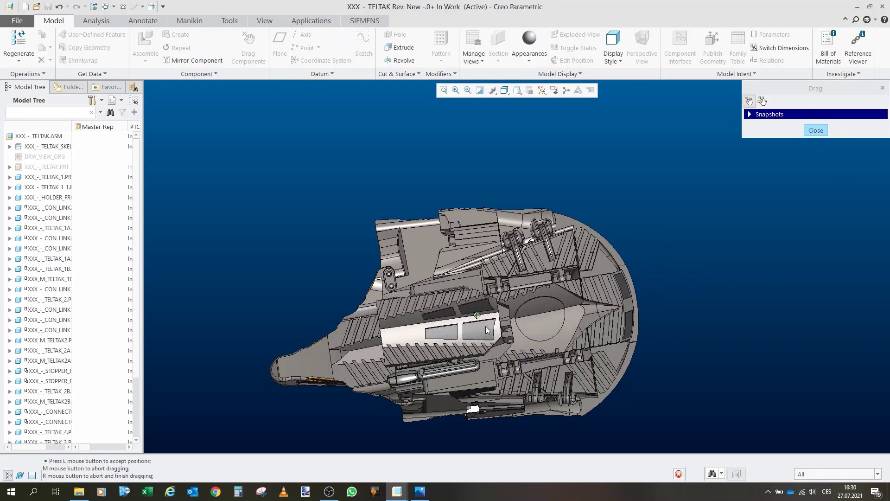
pyautogui.click(533, 307)
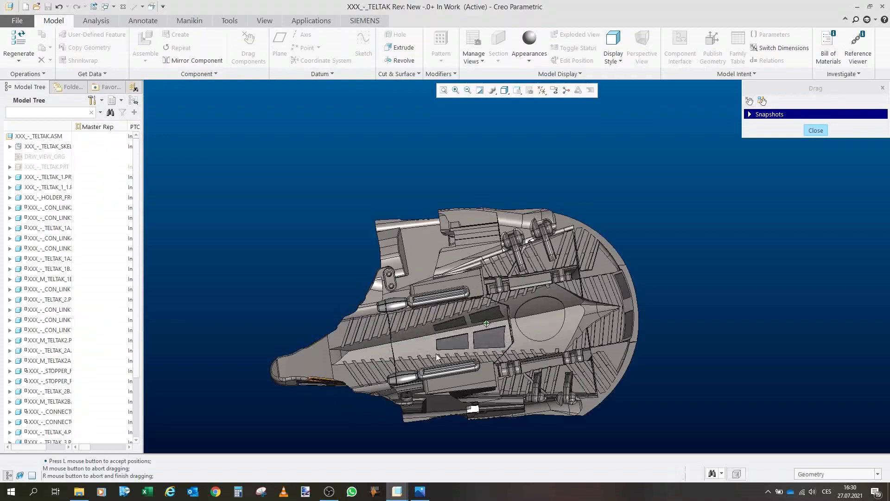
pyautogui.middleClick(534, 308)
# - Examine the ship with its wing panels unfolded, covering the underside linkages, the front and the side
pyautogui.scroll(-2, 483, 264)
pyautogui.moveTo(463, 271)
pyautogui.mouseDown()
pyautogui.moveTo(464, 362)
pyautogui.moveTo(473, 379)
pyautogui.moveTo(501, 383)
pyautogui.mouseUp()
pyautogui.scroll(-2, 403, 275)
pyautogui.moveTo(401, 270)
pyautogui.mouseDown()
pyautogui.moveTo(335, 261)
pyautogui.moveTo(440, 249)
pyautogui.mouseUp()
pyautogui.scroll(3, 441, 249)
pyautogui.moveTo(356, 274); pyautogui.dragTo(342, 292)
pyautogui.middleClick(342, 292)
pyautogui.scroll(-2, 352, 295)
pyautogui.scroll(4, 441, 304)
pyautogui.scroll(-3, 412, 259)
pyautogui.moveTo(450, 242); pyautogui.dragTo(415, 177)
pyautogui.scroll(2, 414, 177)
pyautogui.scroll(-3, 427, 258)
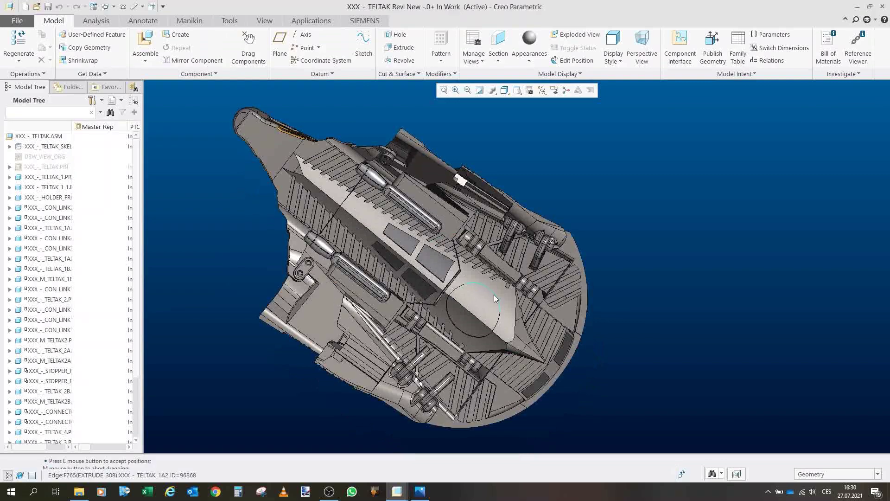
pyautogui.scroll(-3, 465, 296)
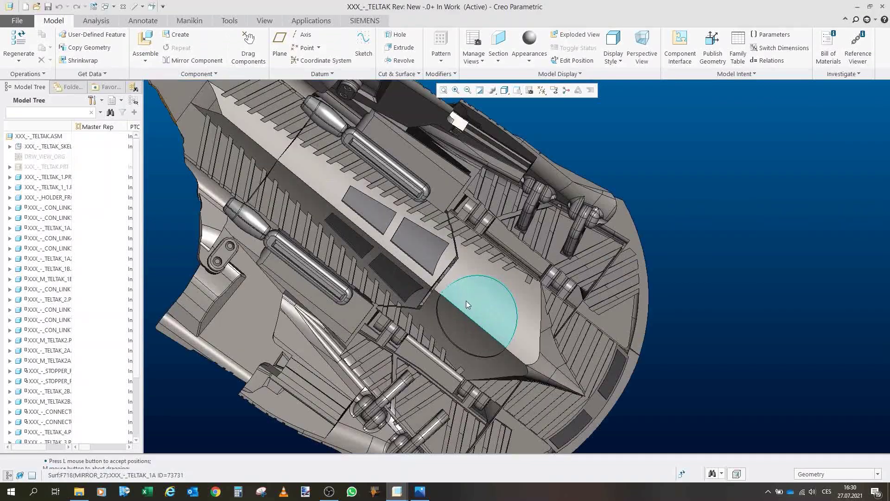
pyautogui.moveTo(467, 305); pyautogui.dragTo(478, 357)
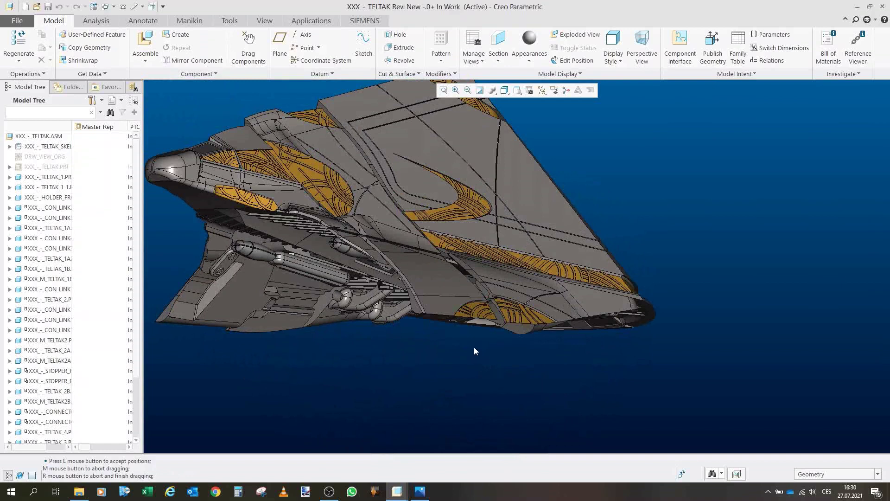
pyautogui.moveTo(479, 292)
pyautogui.mouseDown()
pyautogui.moveTo(479, 274)
pyautogui.moveTo(488, 292)
pyautogui.mouseUp()
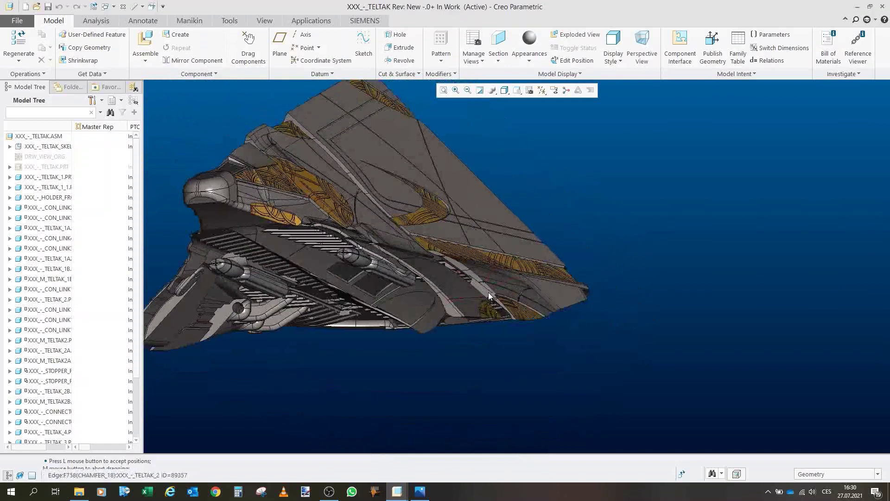
pyautogui.scroll(2, 488, 292)
pyautogui.moveTo(314, 288)
pyautogui.mouseDown()
pyautogui.moveTo(327, 362)
pyautogui.moveTo(327, 335)
pyautogui.mouseUp()
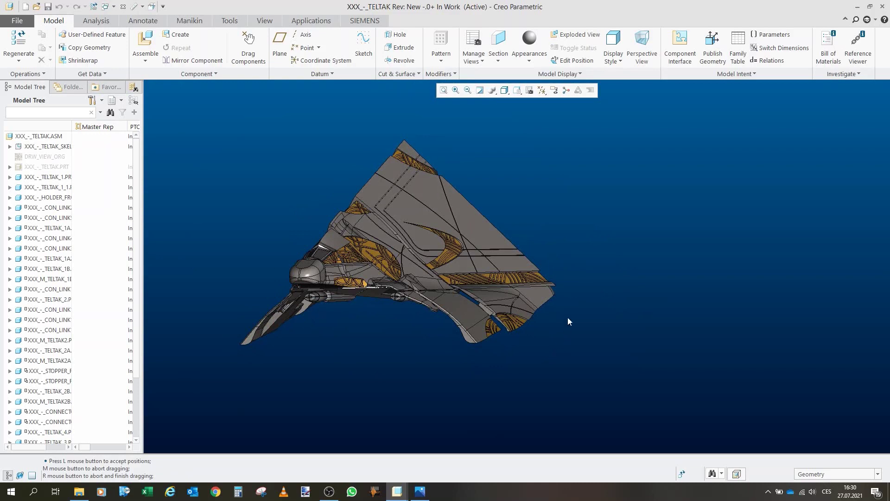
pyautogui.moveTo(451, 256); pyautogui.dragTo(429, 255)
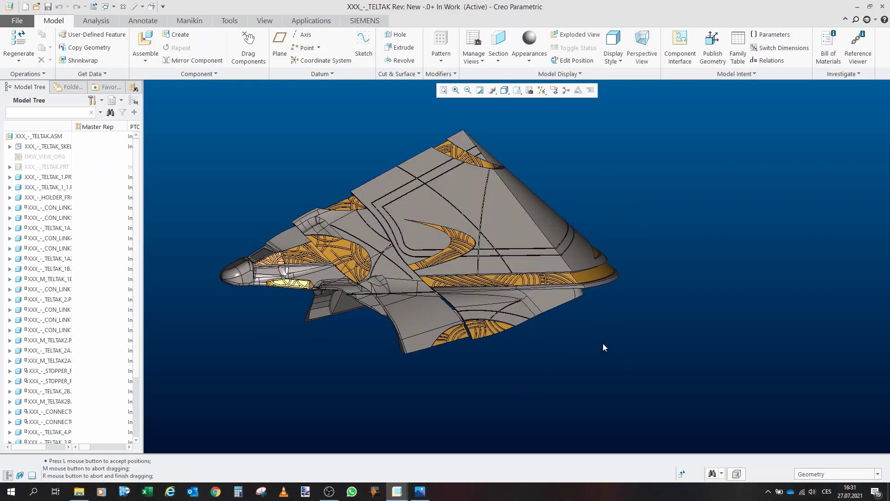
# - Inspect the deployed ship's side hull and exposed underside, including a close look at the nose and the front of the unfolded wings
pyautogui.moveTo(387, 223); pyautogui.dragTo(413, 213)
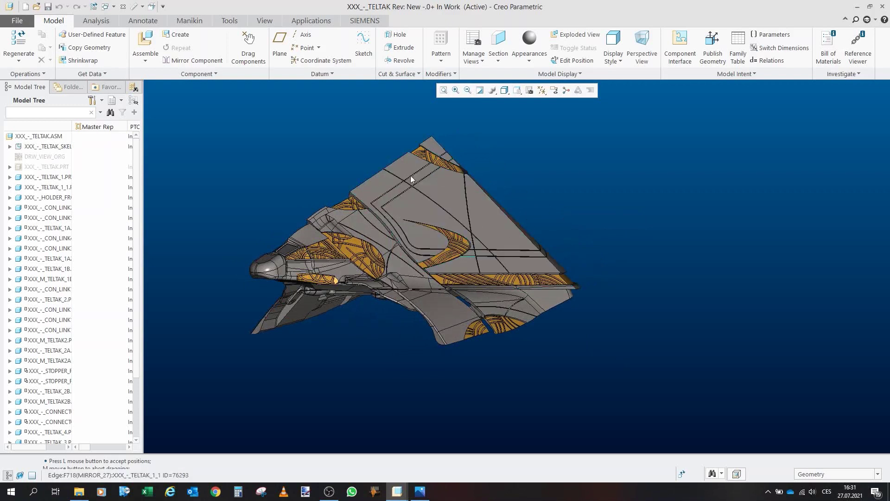
pyautogui.moveTo(497, 250); pyautogui.dragTo(490, 229)
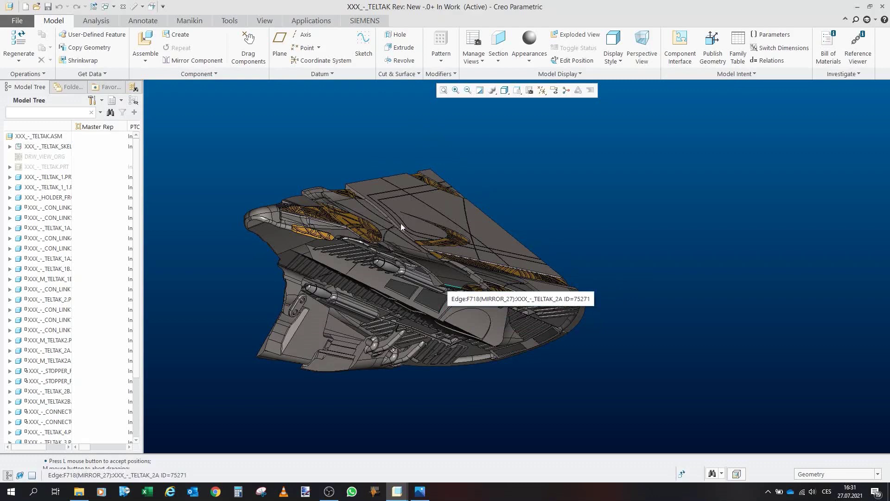
pyautogui.moveTo(430, 278); pyautogui.dragTo(432, 279)
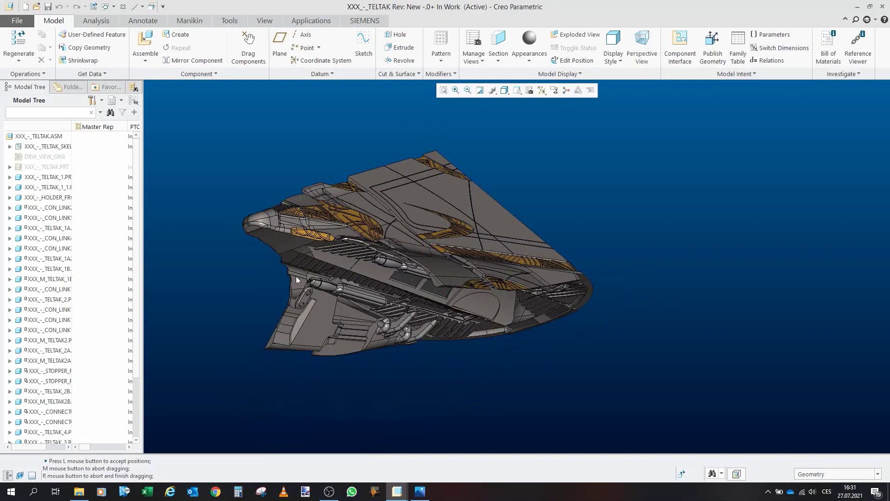
pyautogui.moveTo(315, 252); pyautogui.dragTo(317, 260)
pyautogui.scroll(1, 316, 260)
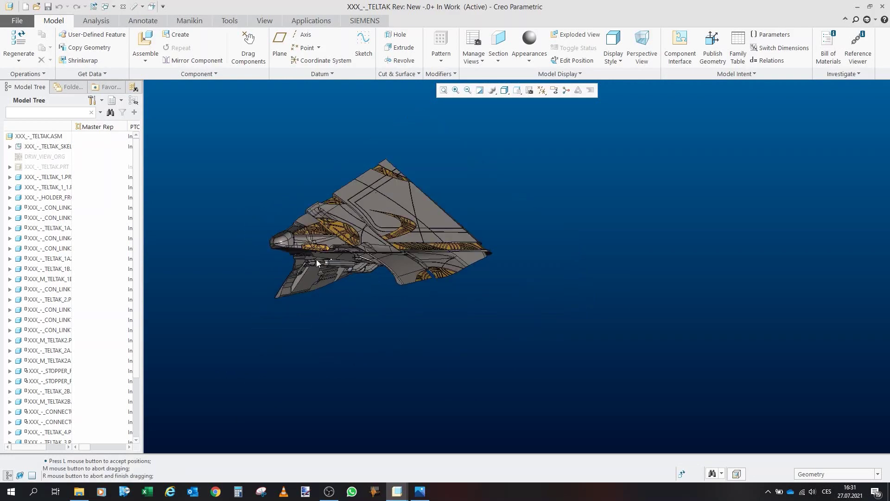
pyautogui.scroll(-1, 280, 187)
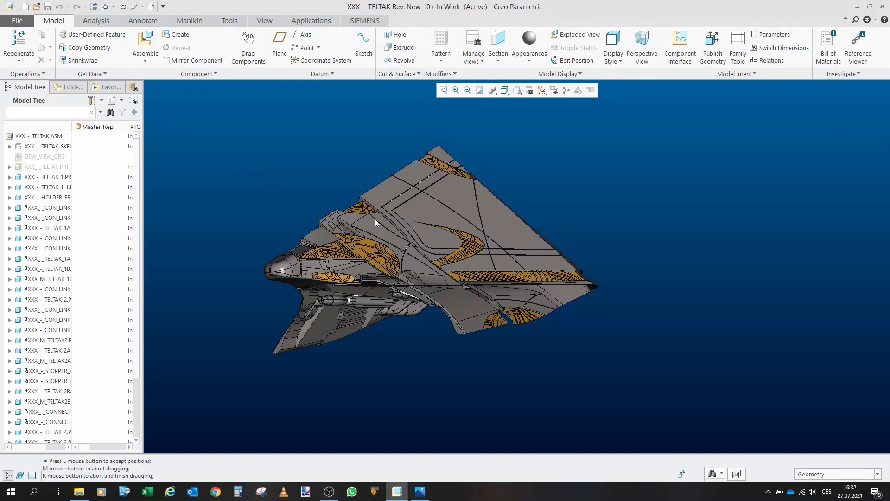
pyautogui.moveTo(389, 265); pyautogui.dragTo(431, 190)
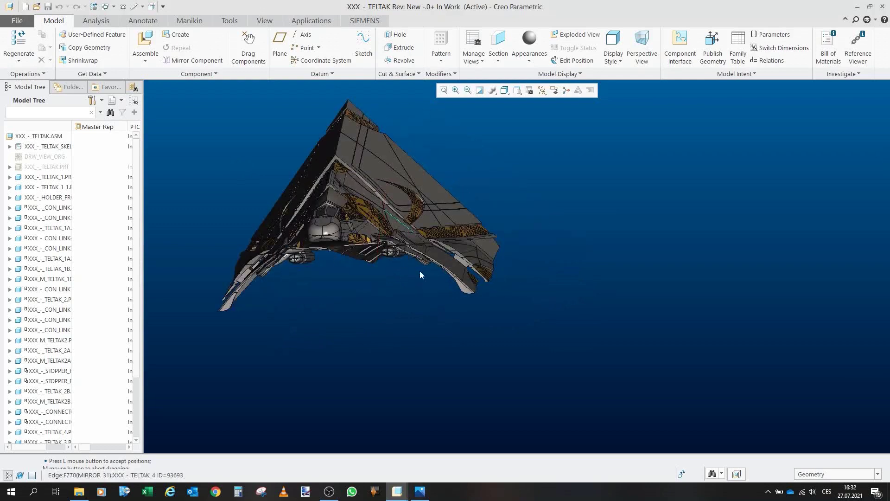
pyautogui.scroll(2, 429, 285)
pyautogui.scroll(-6, 365, 253)
pyautogui.moveTo(385, 249); pyautogui.dragTo(384, 249)
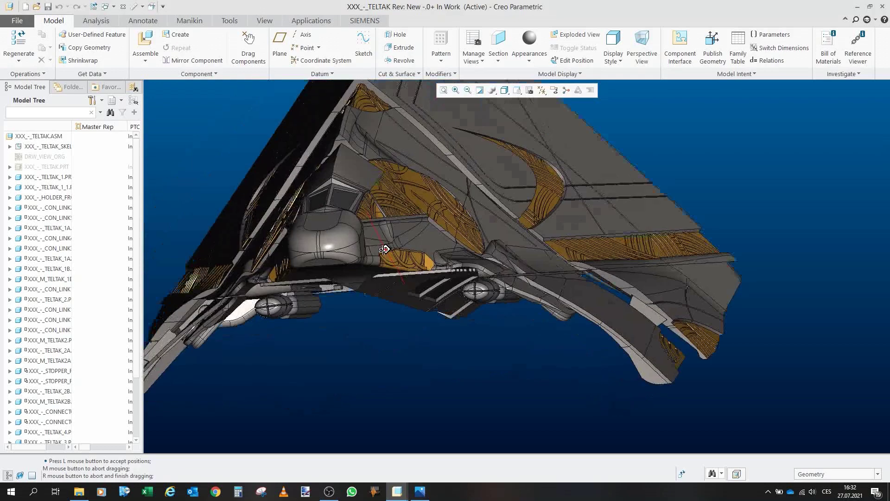
pyautogui.scroll(-2, 384, 249)
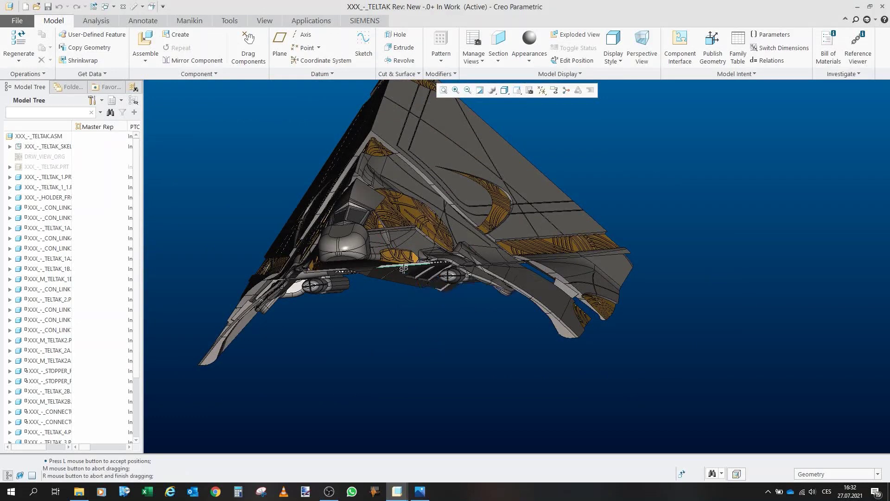
pyautogui.moveTo(429, 266); pyautogui.dragTo(425, 285)
pyautogui.scroll(4, 451, 244)
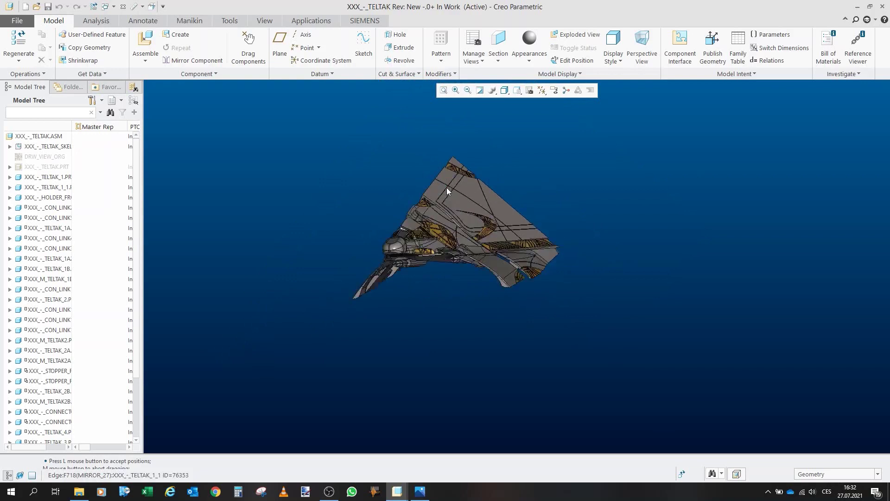
pyautogui.scroll(3, 397, 163)
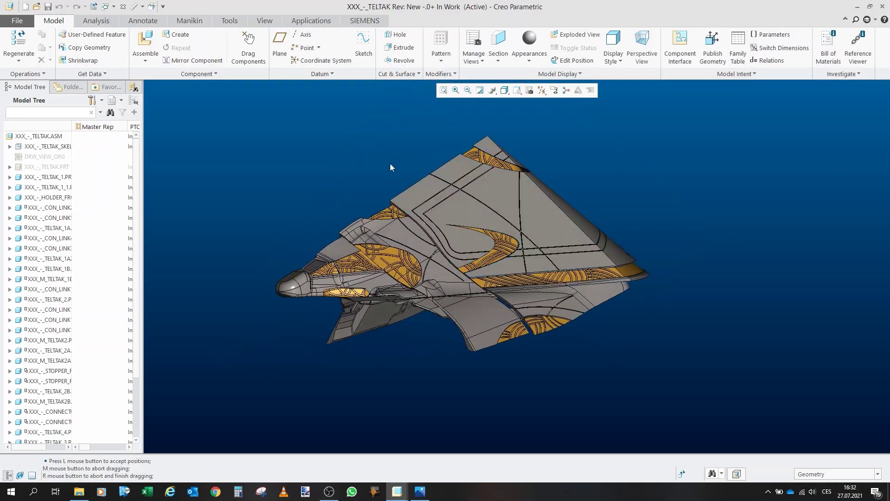